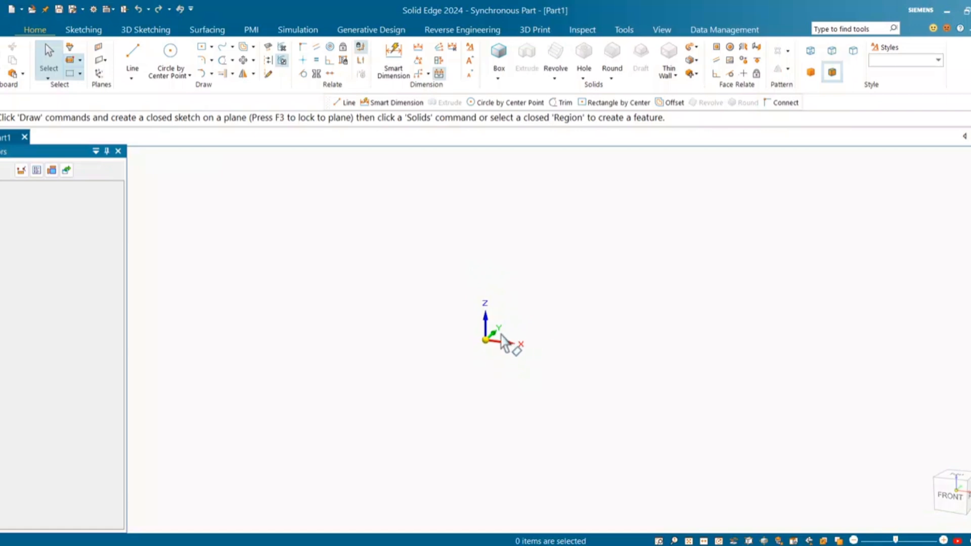
Set the part to the front view and consult the Q1 CAEG.png reference drawing for the component's dimensions.
{"action": "left_click", "coordinate": [949, 497]}
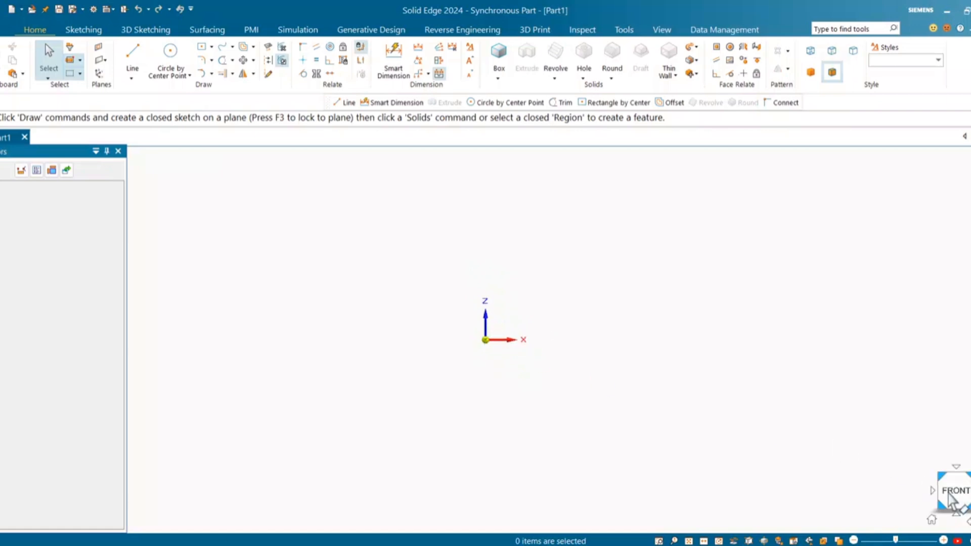
{"action": "left_click", "coordinate": [932, 491]}
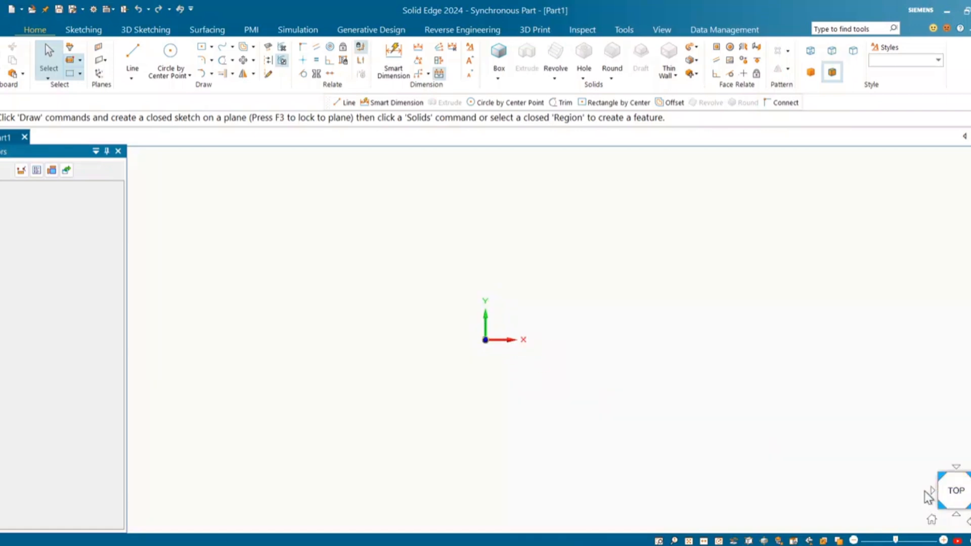
{"action": "left_click", "coordinate": [954, 516]}
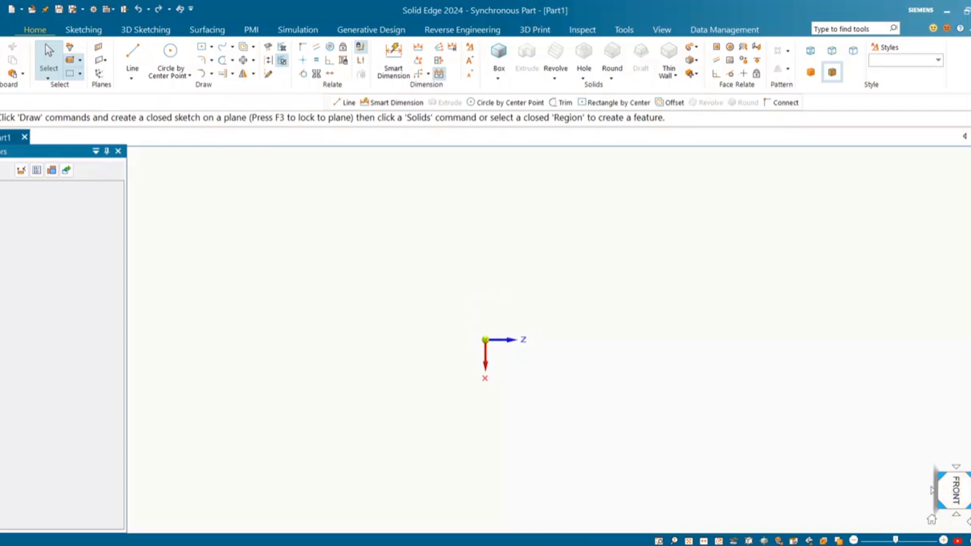
{"action": "left_click", "coordinate": [955, 516]}
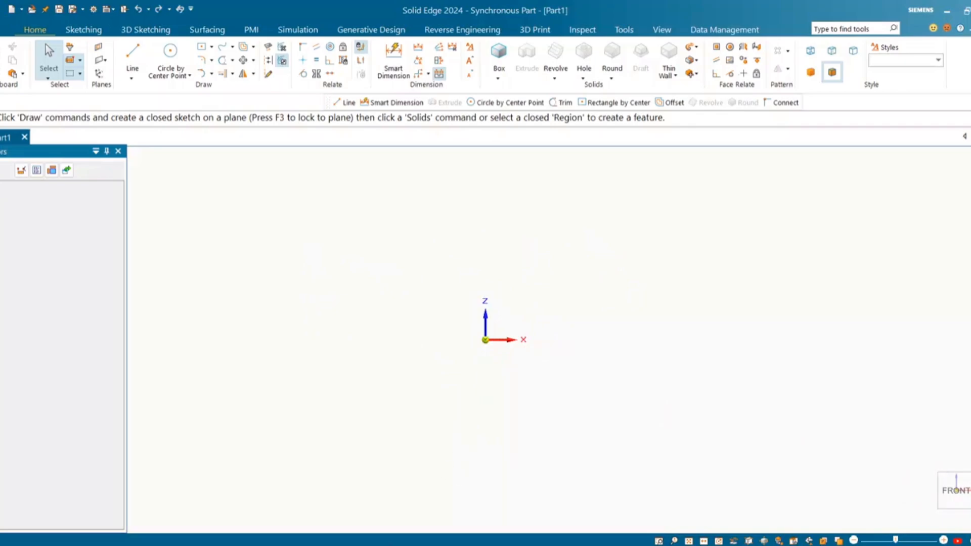
{"action": "key", "text": "alt+Tab"}
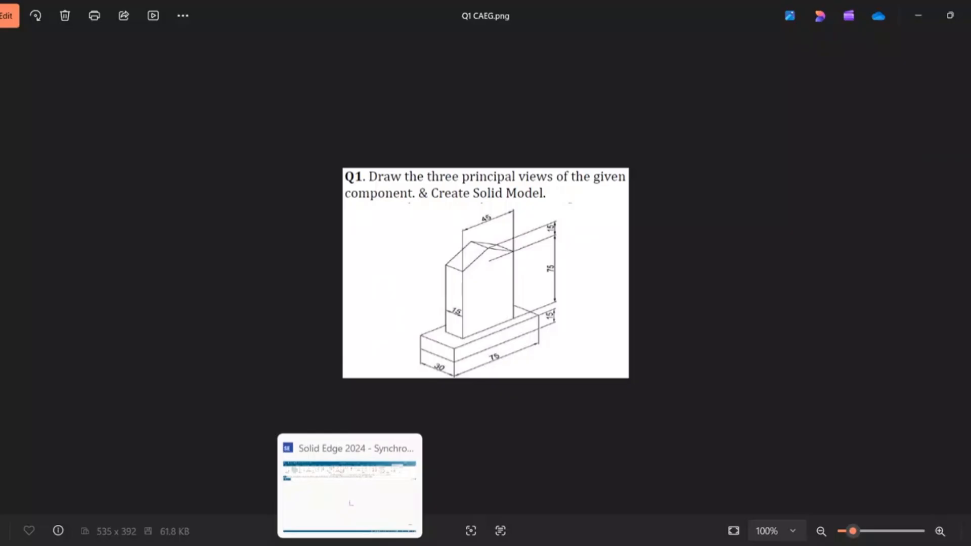
{"action": "left_click", "coordinate": [348, 502]}
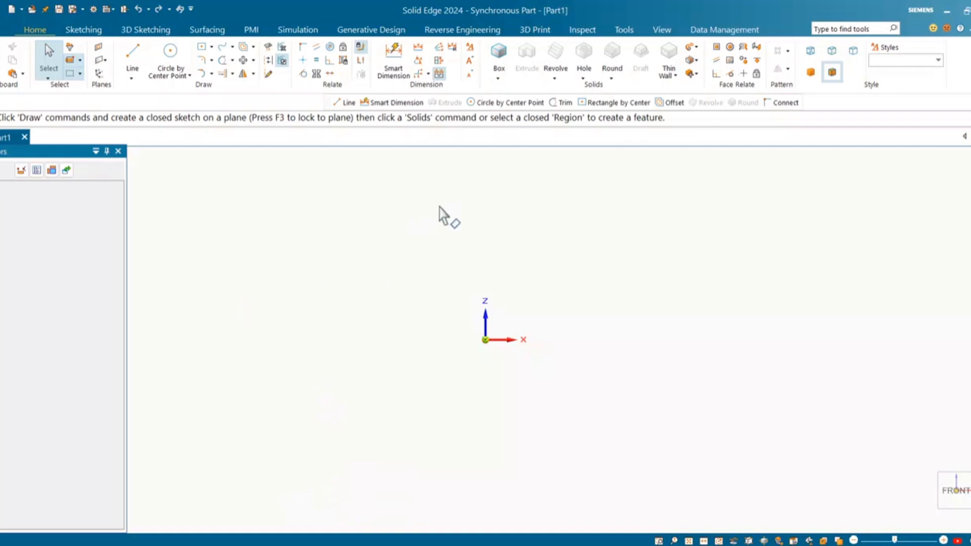
Draw a centre rectangle 45 mm wide and 90 mm high on the front XZ plane, centred on the origin.
{"action": "left_click", "coordinate": [204, 48]}
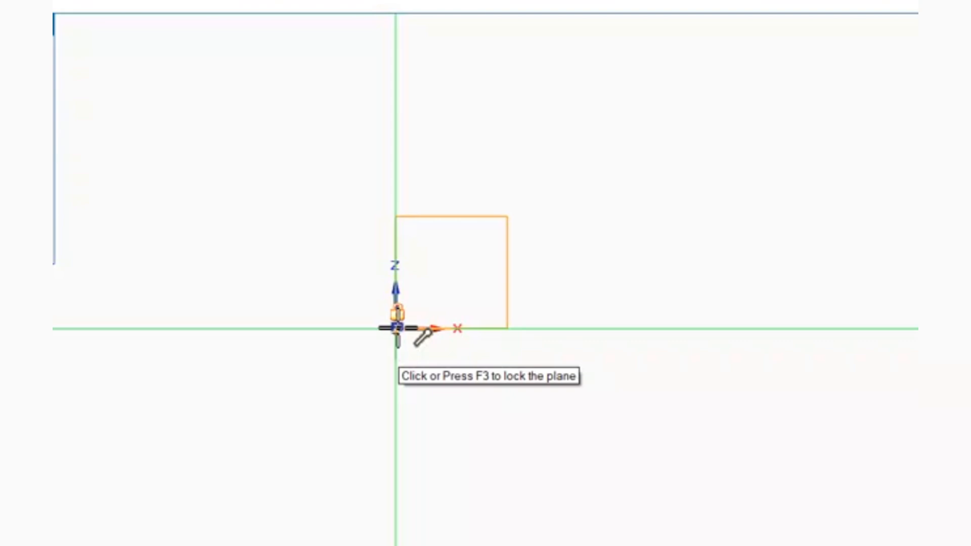
{"action": "left_click", "coordinate": [397, 328]}
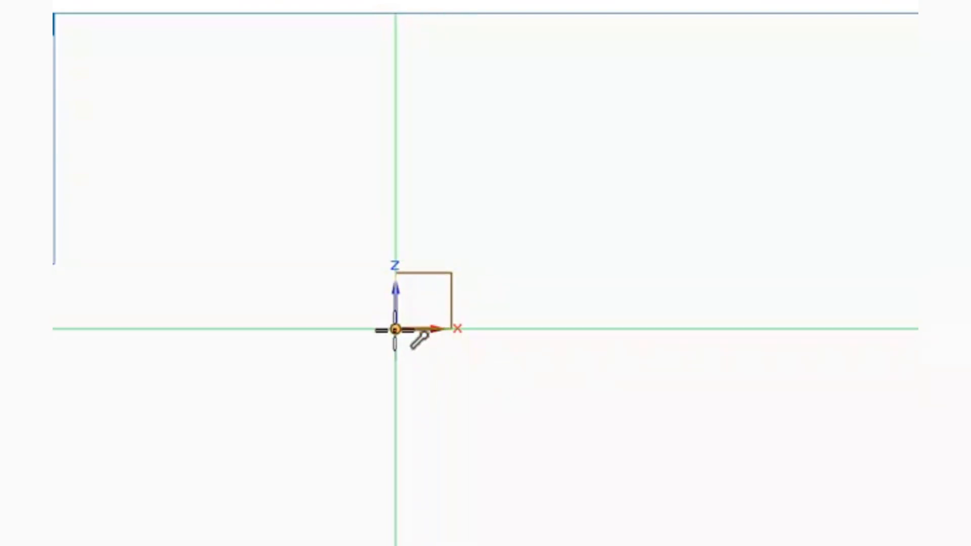
{"action": "left_click", "coordinate": [396, 329]}
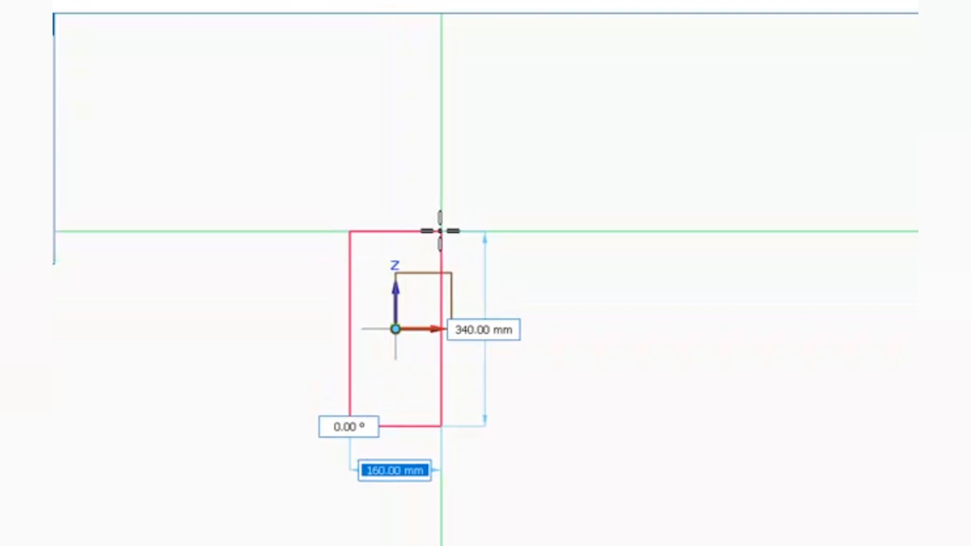
{"action": "type", "text": "45"}
{"action": "key", "text": "Tab"}
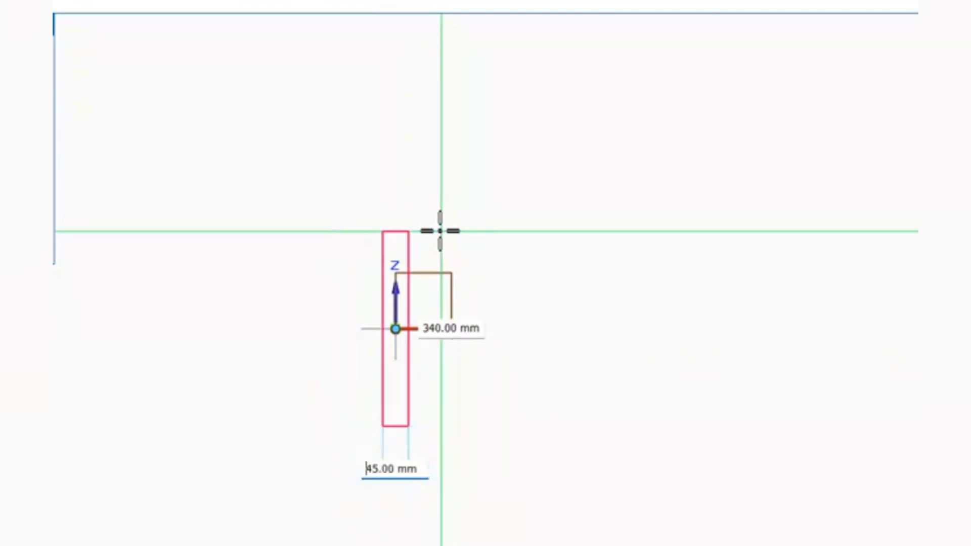
{"action": "type", "text": "90"}
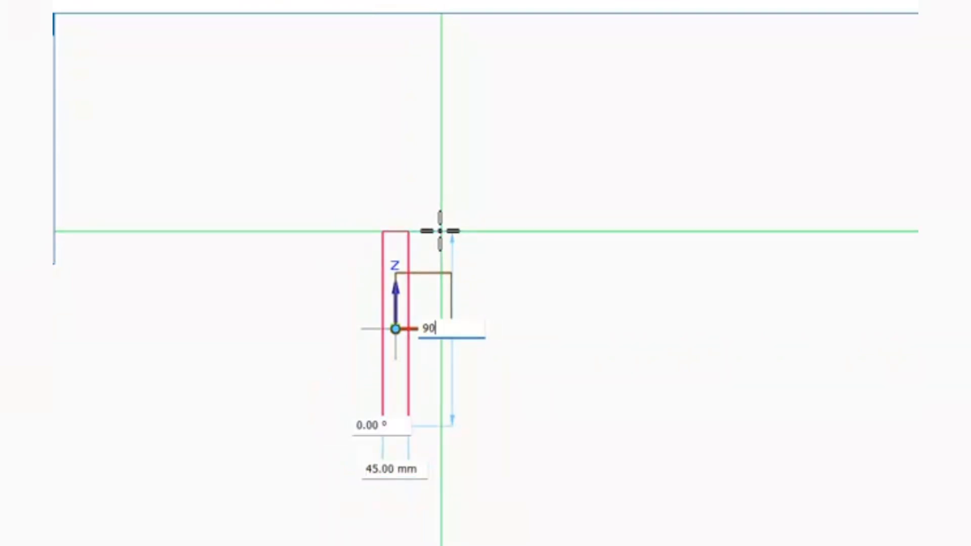
{"action": "key", "text": "Tab"}
{"action": "key", "text": "Return"}
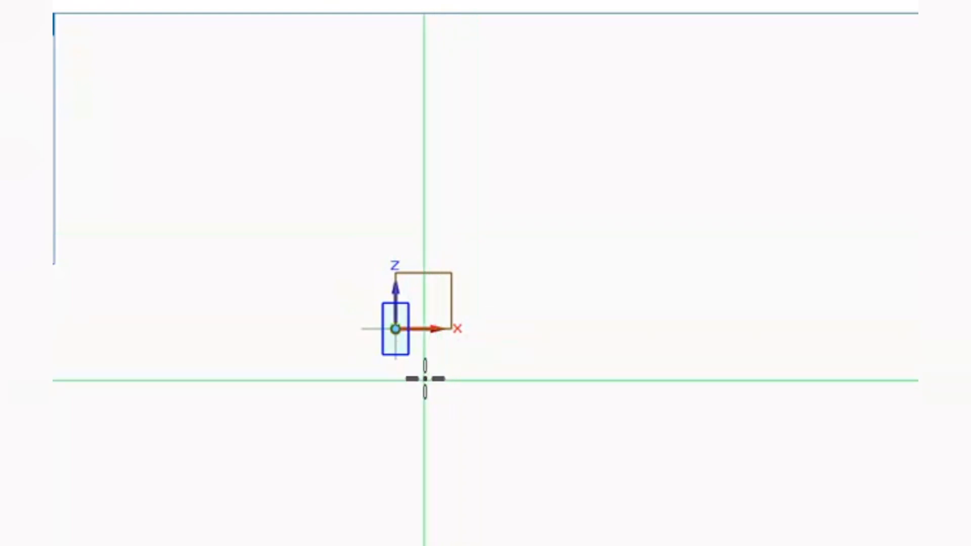
{"action": "key", "text": "Escape"}
Chamfer the rectangle's upper-right corner with setbacks of 22.5 mm along the top edge and 15 mm along the right edge.
{"action": "scroll", "coordinate": [398, 374], "scroll_direction": "down", "scroll_amount": 2}
{"action": "scroll", "coordinate": [398, 375], "scroll_direction": "up", "scroll_amount": 5}
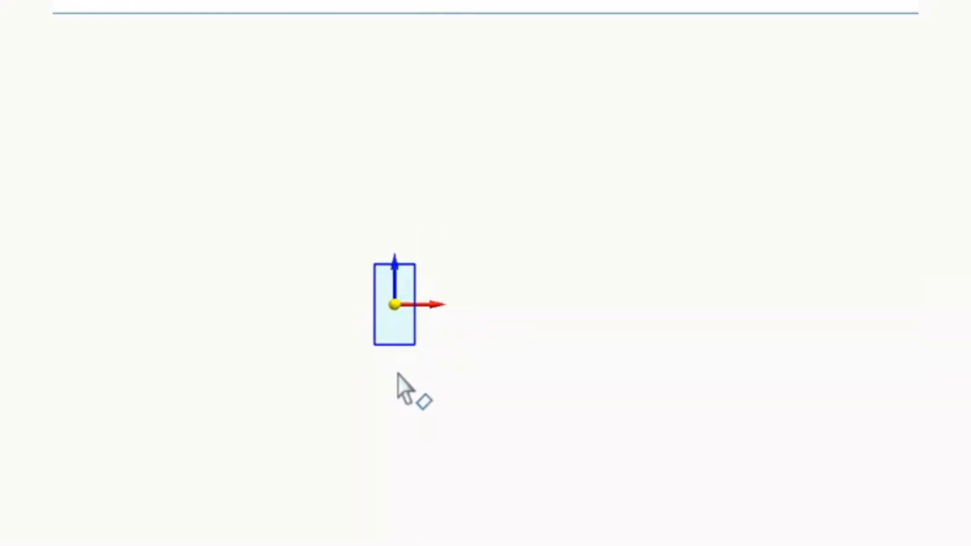
{"action": "scroll", "coordinate": [448, 298], "scroll_direction": "up", "scroll_amount": 5}
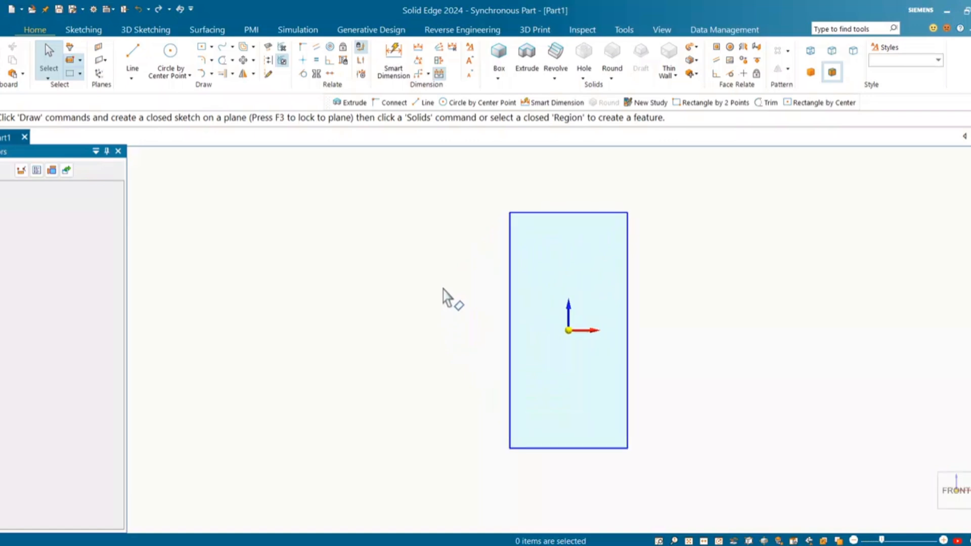
{"action": "left_click", "coordinate": [212, 61]}
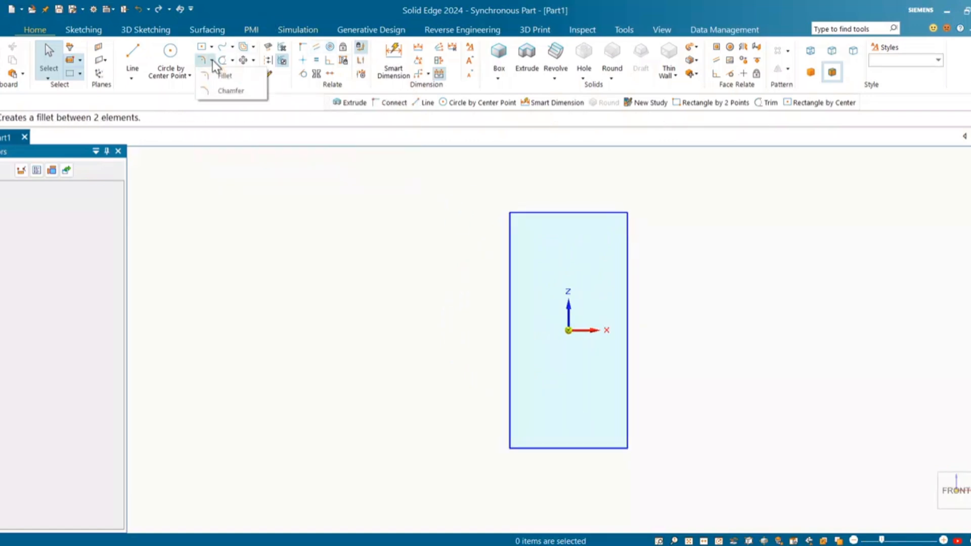
{"action": "left_click", "coordinate": [231, 91]}
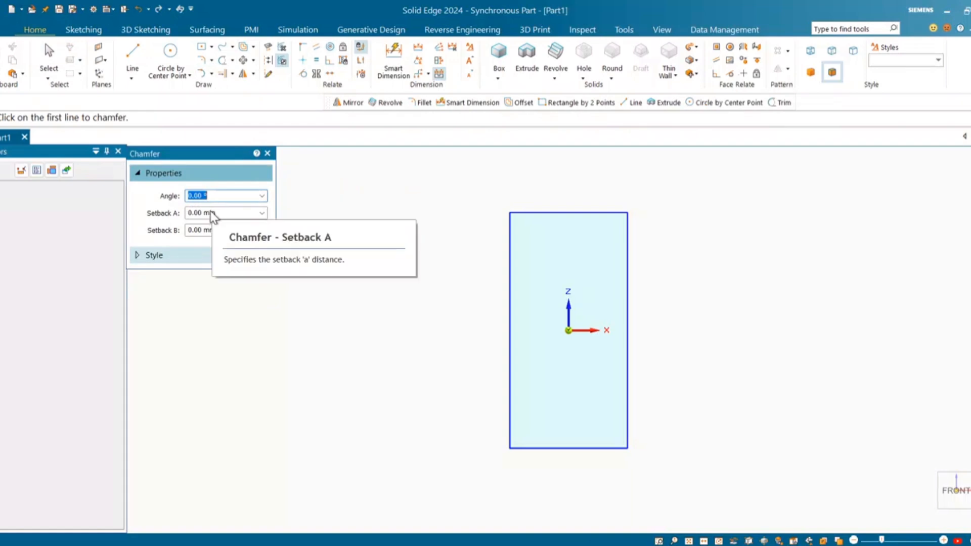
{"action": "left_click", "coordinate": [212, 216]}
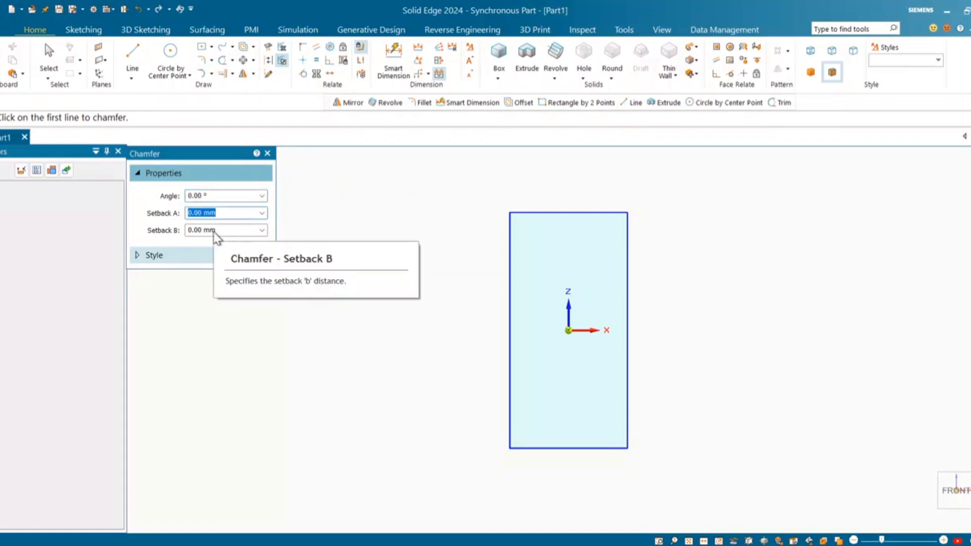
{"action": "type", "text": "2"}
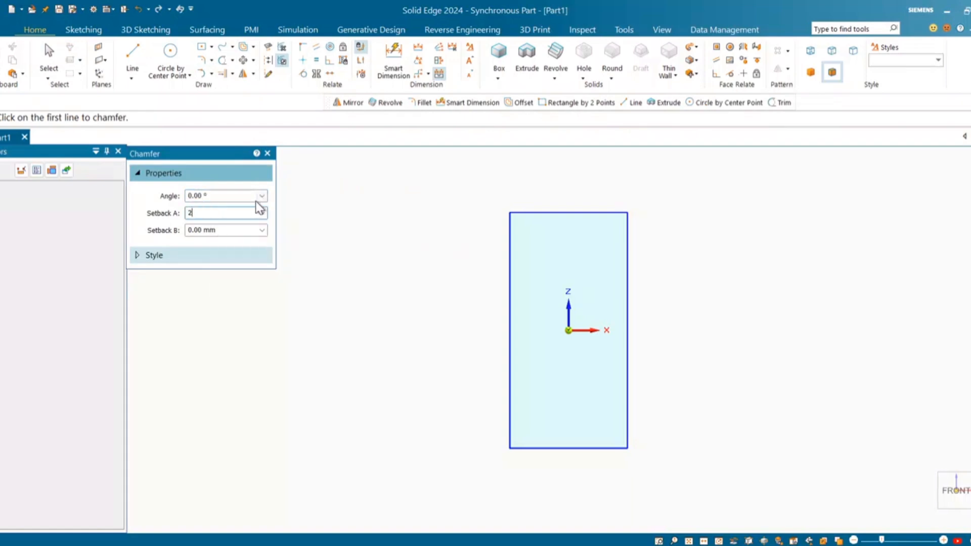
{"action": "type", "text": "2.5"}
{"action": "left_click", "coordinate": [219, 230]}
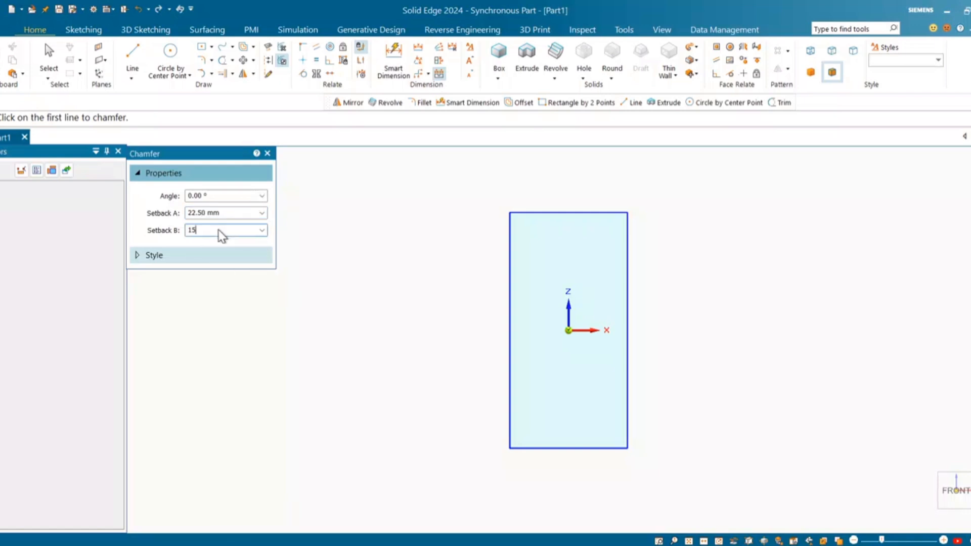
{"action": "left_click", "coordinate": [602, 213]}
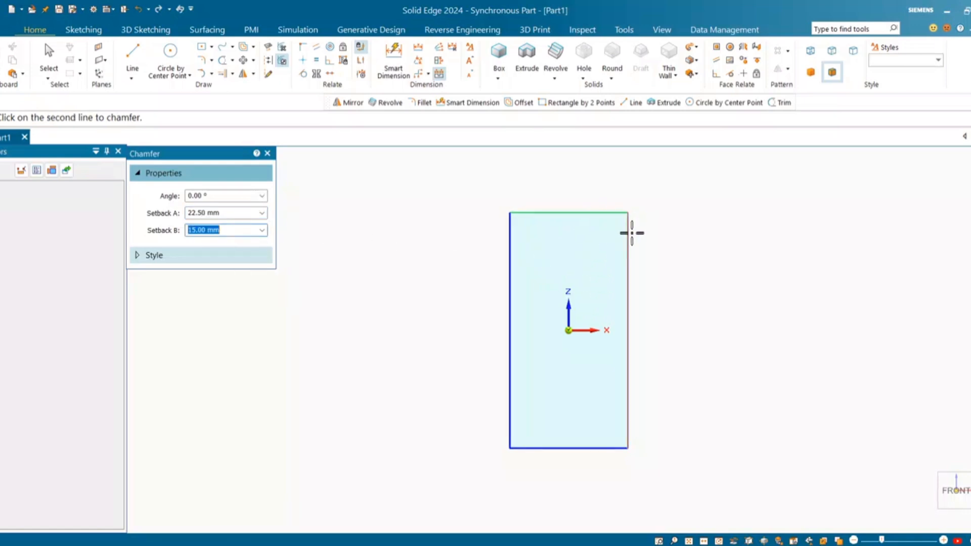
{"action": "left_click", "coordinate": [632, 230]}
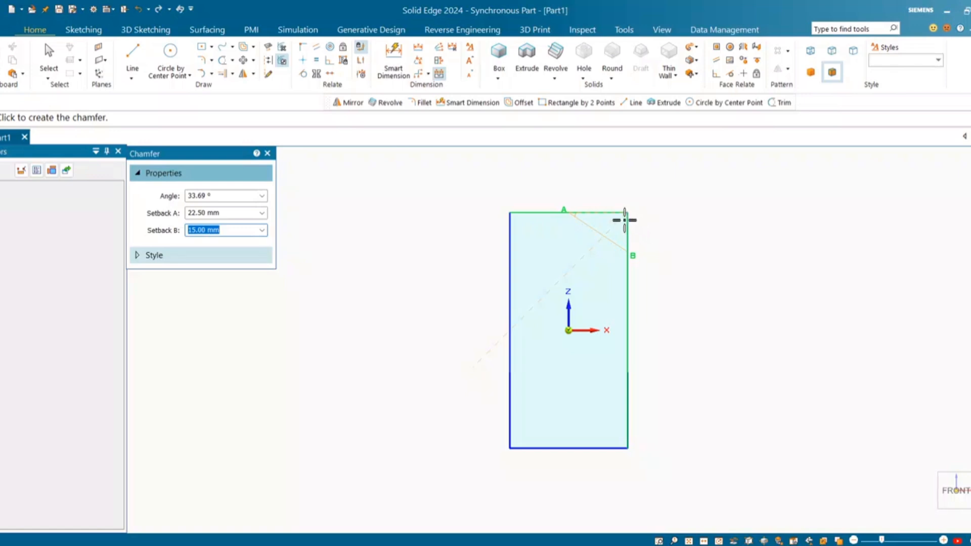
{"action": "left_click", "coordinate": [610, 238]}
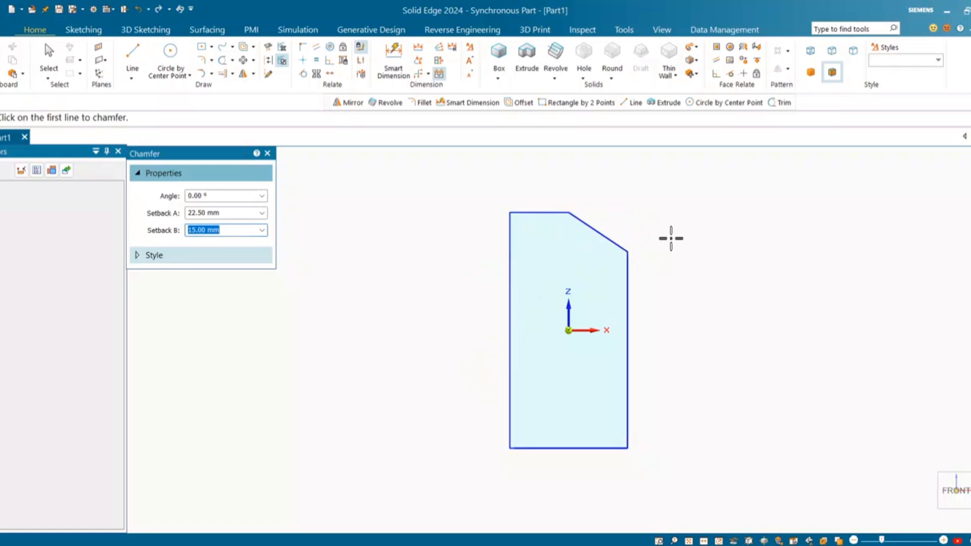
{"action": "key", "text": "Escape"}
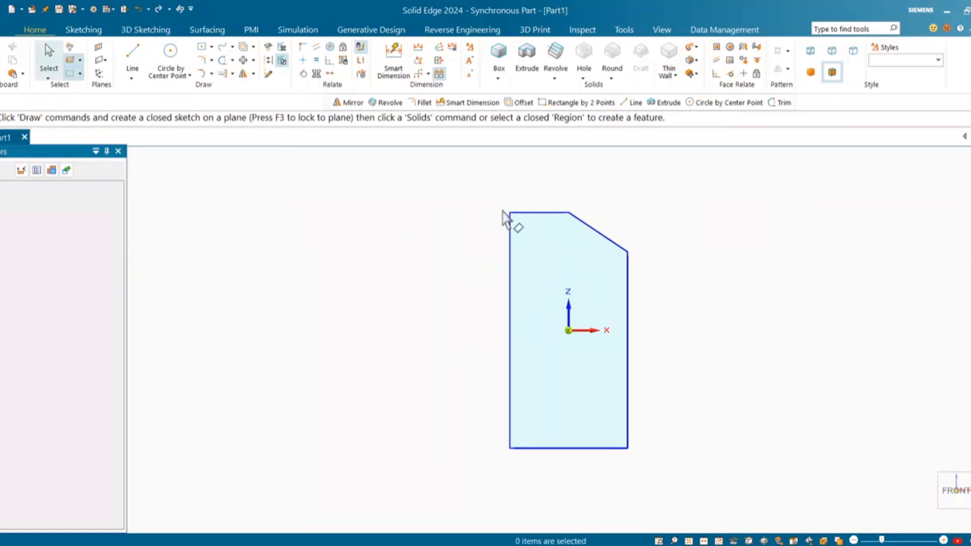
Mirror a copy of the chamfer line about the vertical centreline through the origin.
{"action": "left_click", "coordinate": [586, 224]}
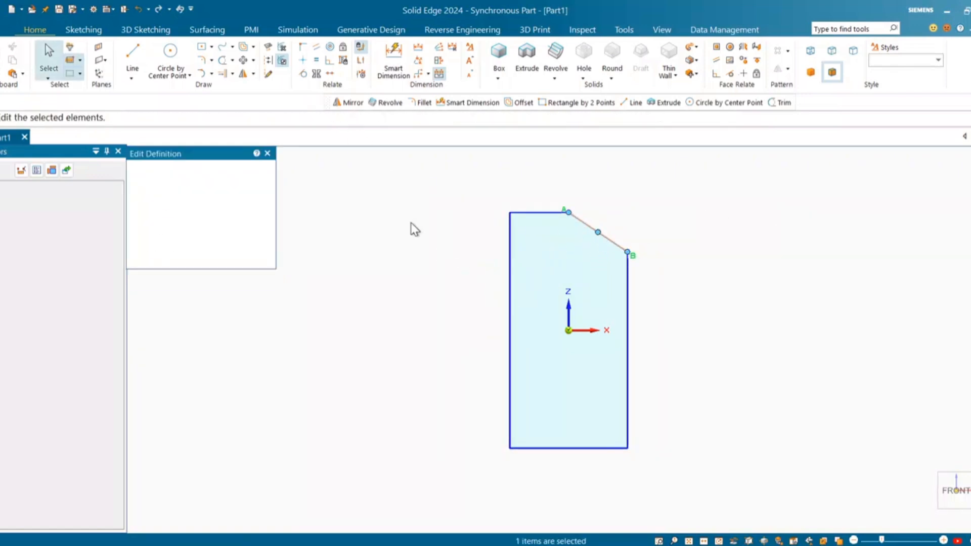
{"action": "left_click", "coordinate": [243, 73]}
{"action": "left_click", "coordinate": [572, 213]}
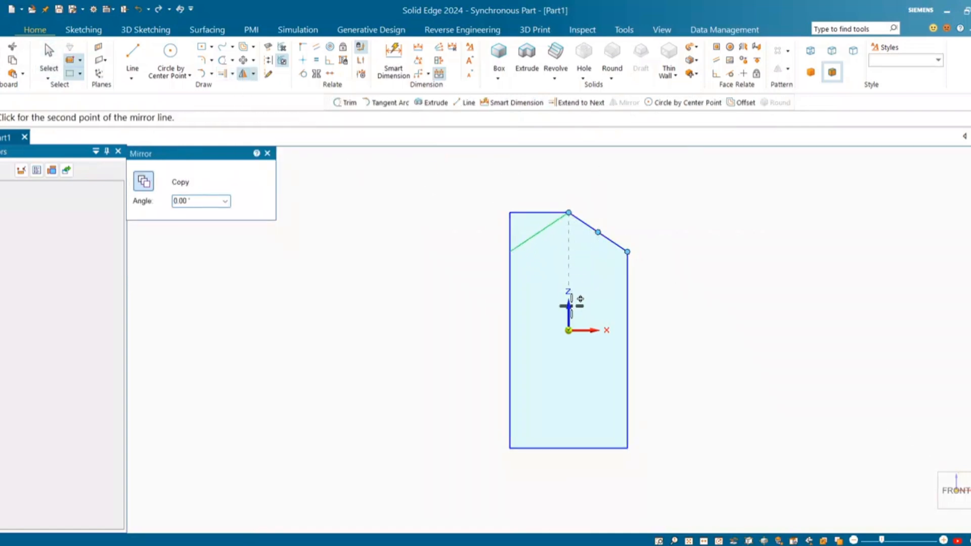
{"action": "left_click", "coordinate": [569, 331]}
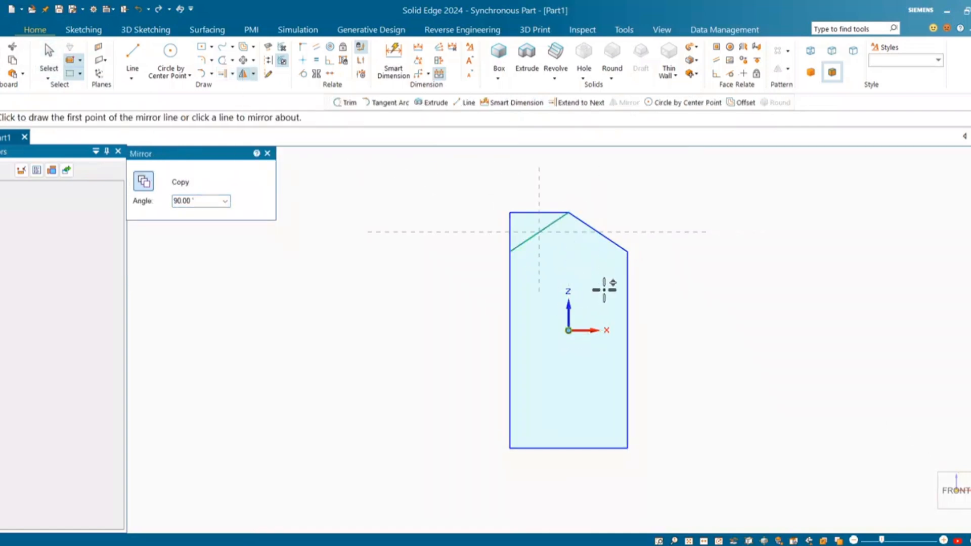
{"action": "key", "text": "Escape"}
Trim away the upper-left corner lines outside the mirrored chamfer to leave a symmetric gabled profile.
{"action": "left_click", "coordinate": [516, 247]}
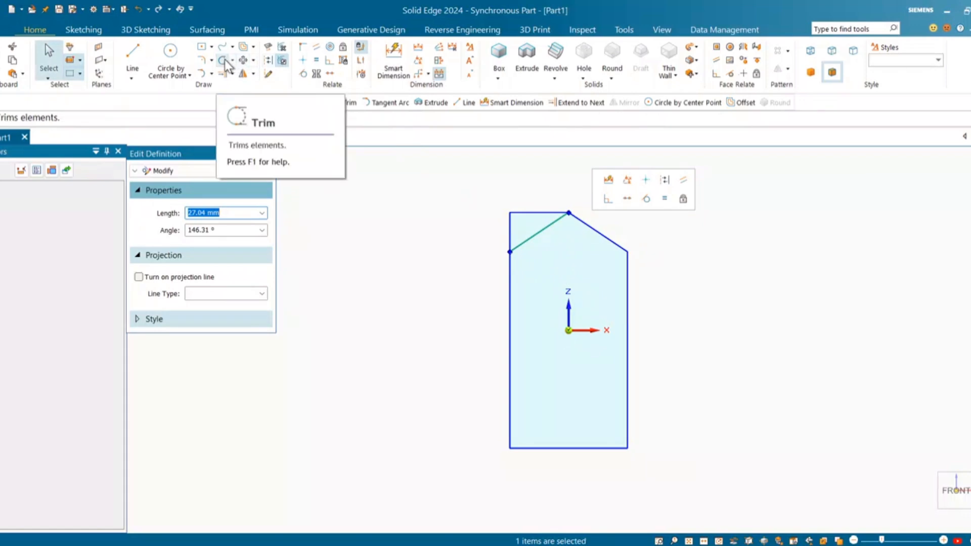
{"action": "left_click", "coordinate": [224, 61]}
{"action": "mouse_move", "coordinate": [481, 206]}
{"action": "left_mouse_down"}
{"action": "mouse_move", "coordinate": [542, 228]}
{"action": "mouse_move", "coordinate": [535, 213]}
{"action": "left_mouse_up"}
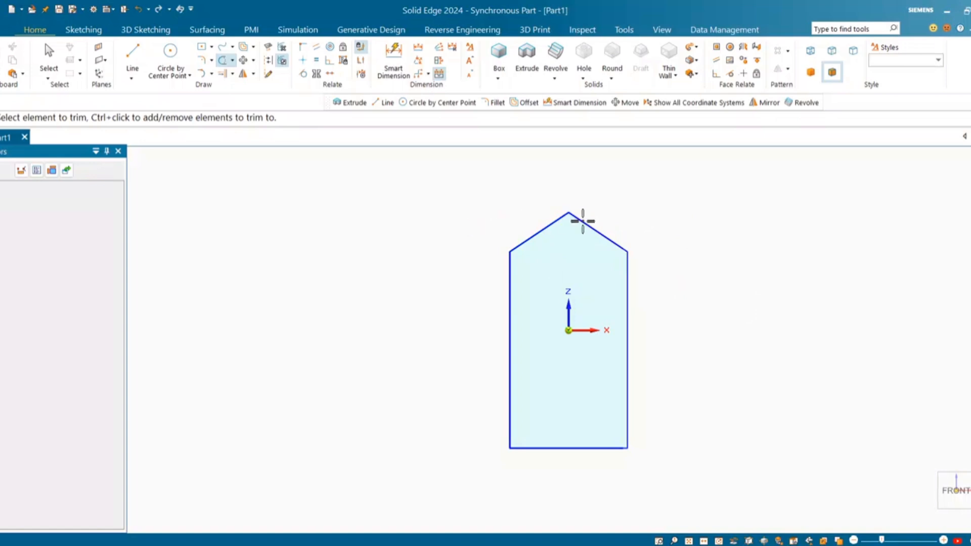
Extrude the gabled profile symmetrically about the sketch plane to a total thickness of 15 mm.
{"action": "left_click", "coordinate": [523, 55]}
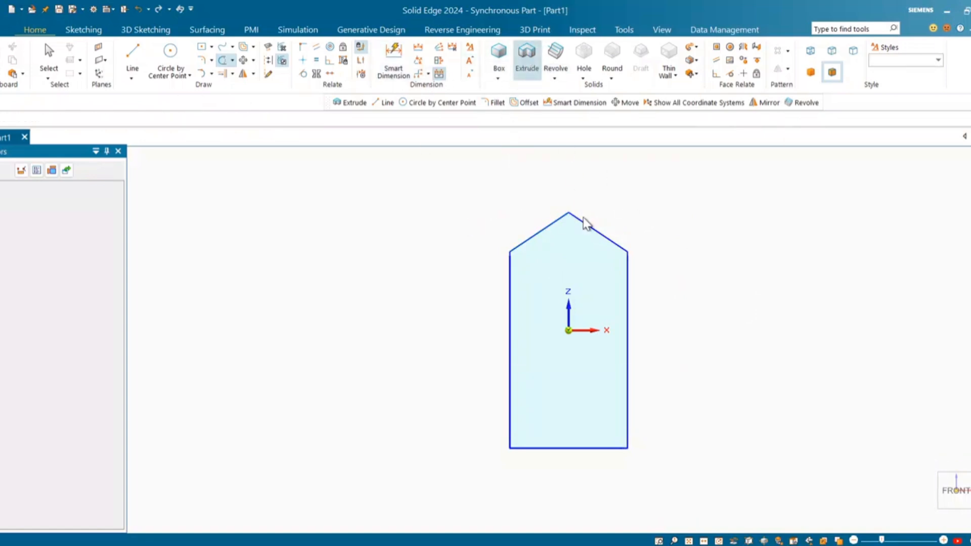
{"action": "left_click", "coordinate": [585, 256]}
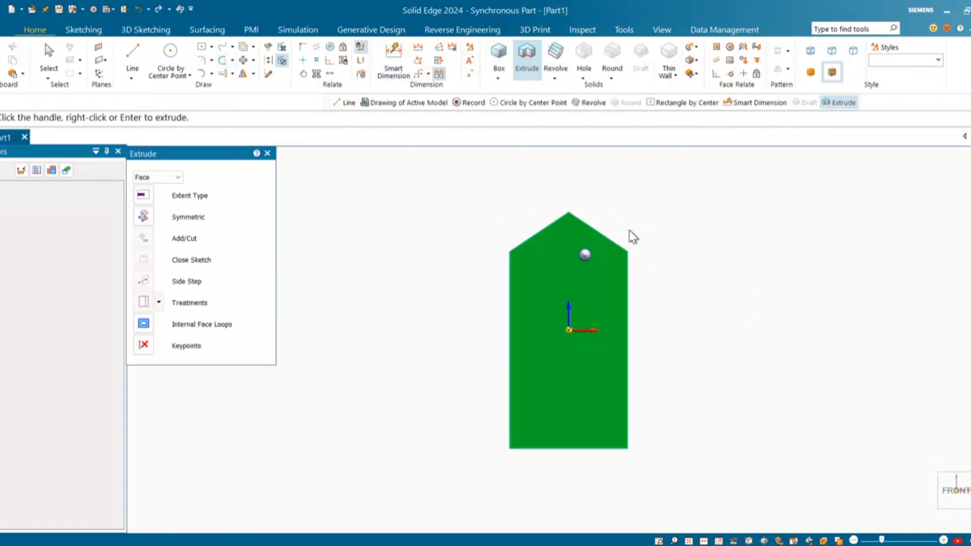
{"action": "right_click", "coordinate": [565, 254]}
{"action": "middle_click_drag", "start_coordinate": [647, 238], "coordinate": [577, 281]}
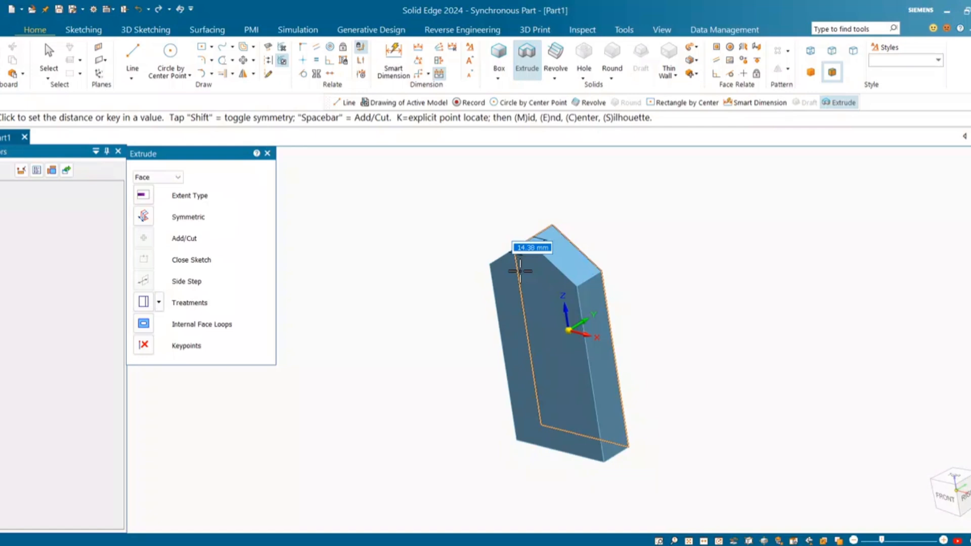
{"action": "left_click", "coordinate": [195, 218]}
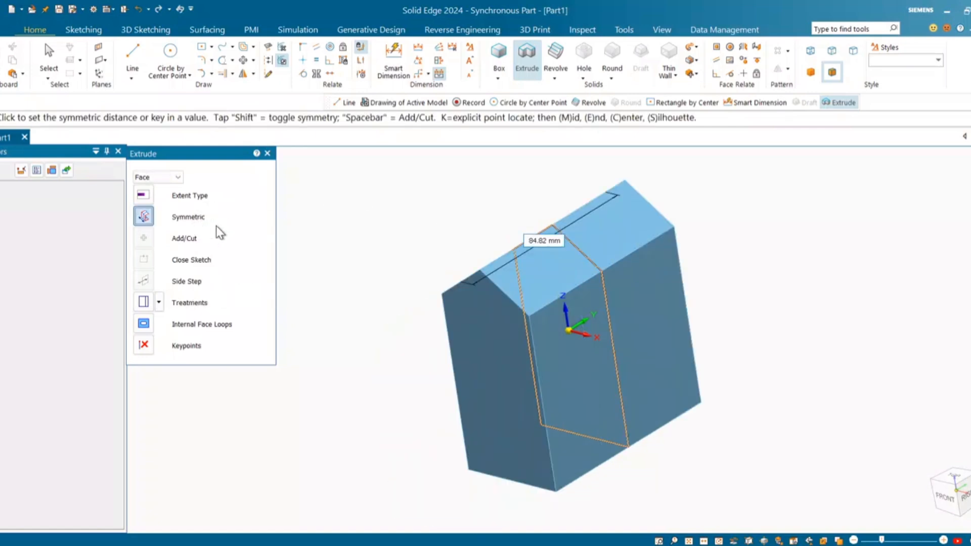
{"action": "type", "text": "1"}
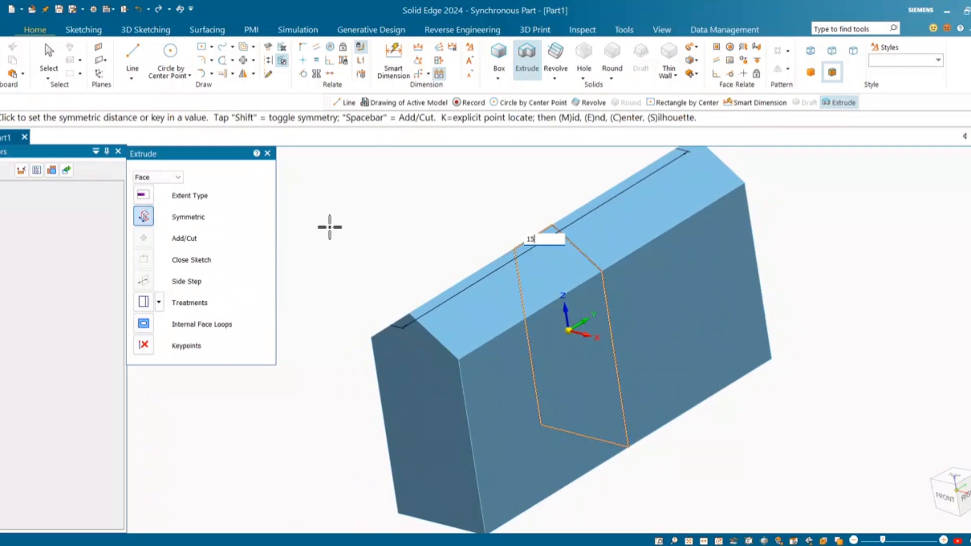
{"action": "type", "text": "5"}
{"action": "key", "text": "Return"}
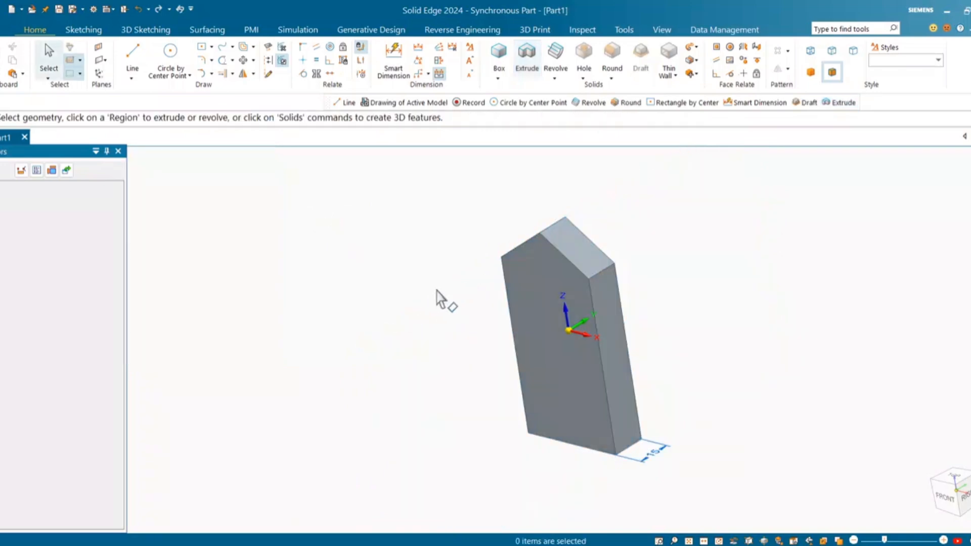
{"action": "middle_click_drag", "start_coordinate": [666, 416], "coordinate": [806, 249]}
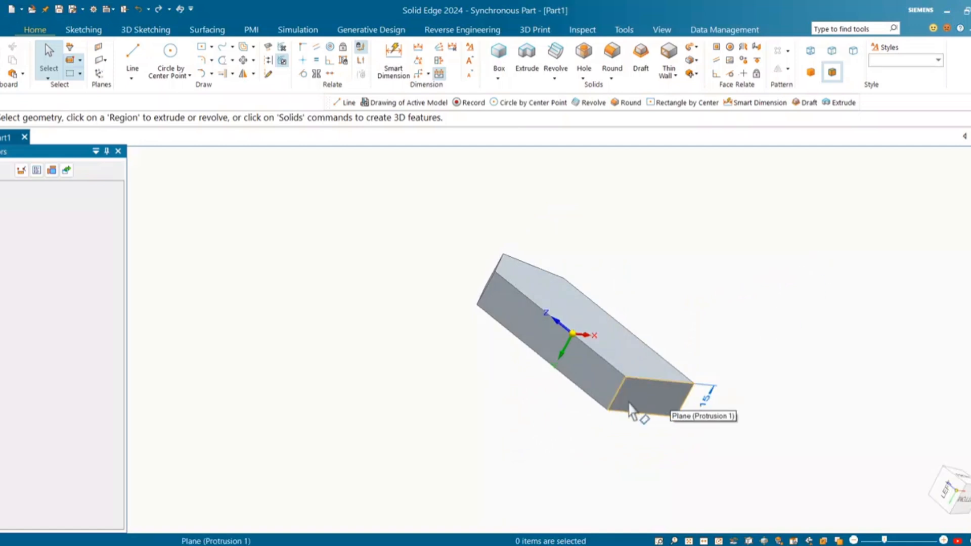
Prepare a rectangle-by-center sketch on the upright's bottom end face, with the view square to that face.
{"action": "left_click", "coordinate": [201, 47]}
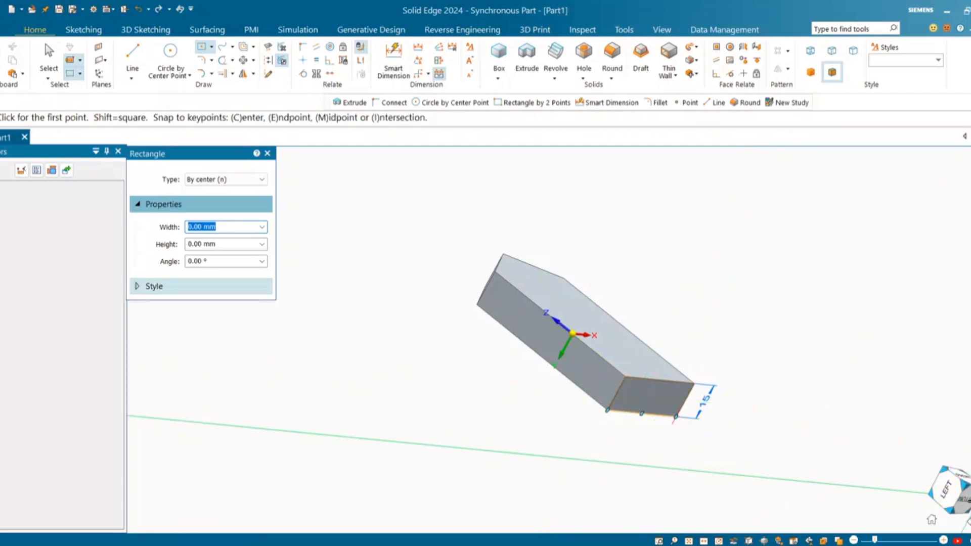
{"action": "left_click", "coordinate": [970, 500]}
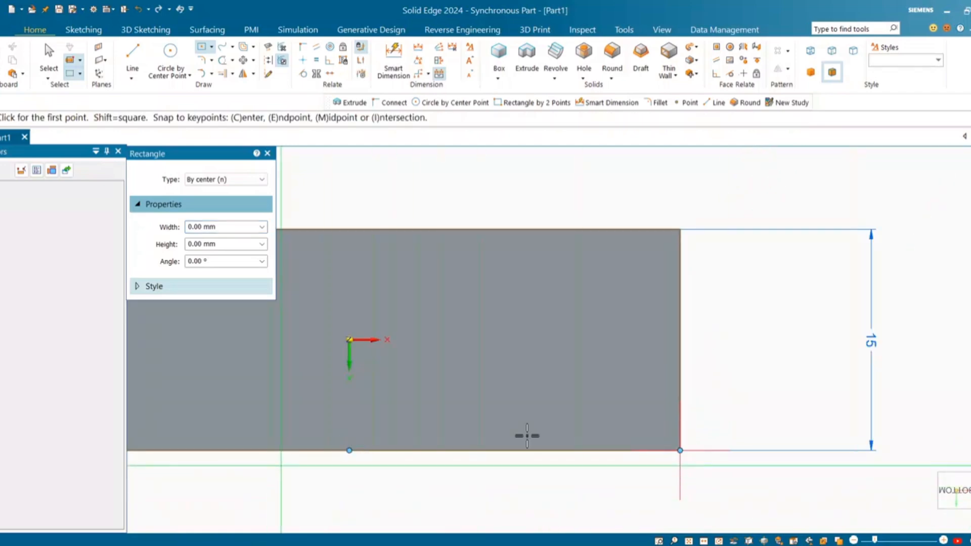
{"action": "scroll", "coordinate": [527, 435], "scroll_direction": "up", "scroll_amount": 3}
{"action": "scroll", "coordinate": [527, 434], "scroll_direction": "down", "scroll_amount": 7}
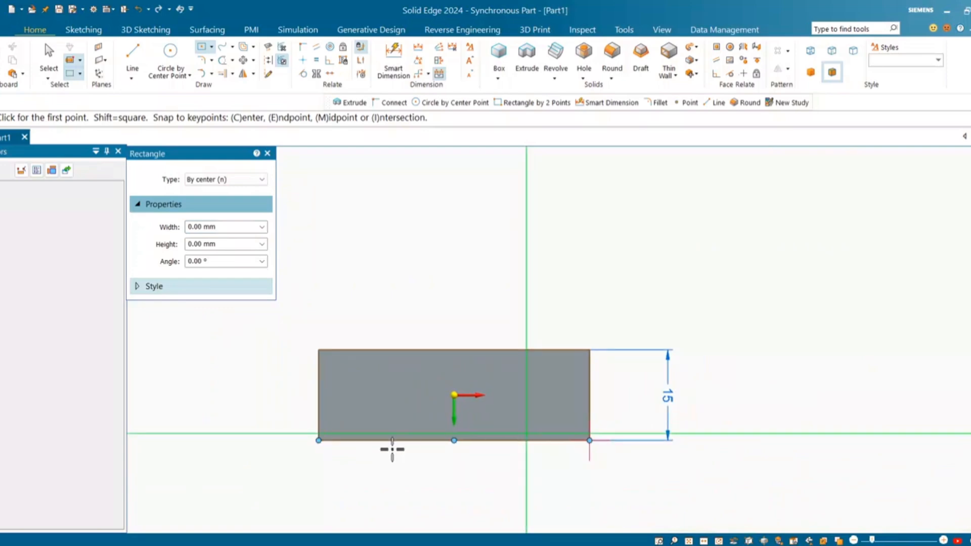
{"action": "left_click", "coordinate": [202, 48]}
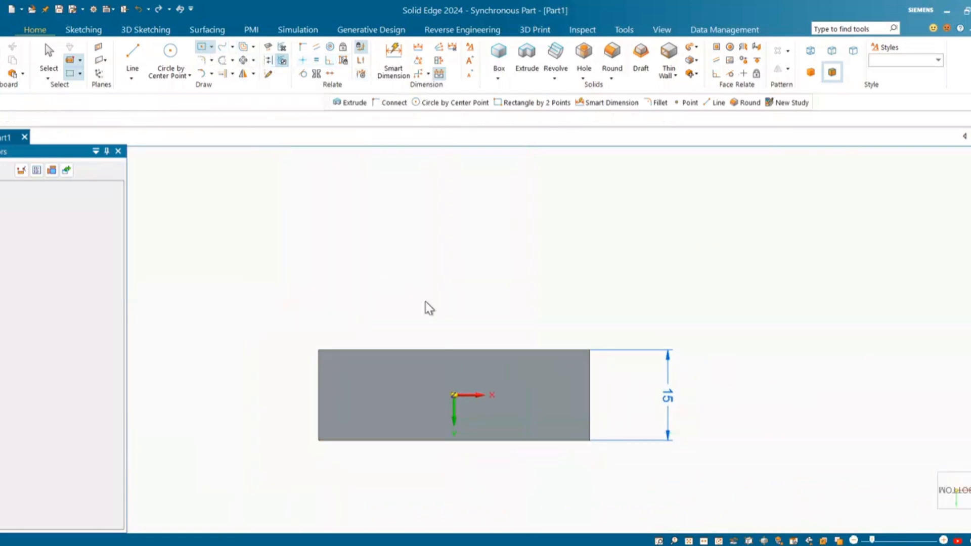
{"action": "key", "text": "Tab"}
{"action": "left_click", "coordinate": [453, 395]}
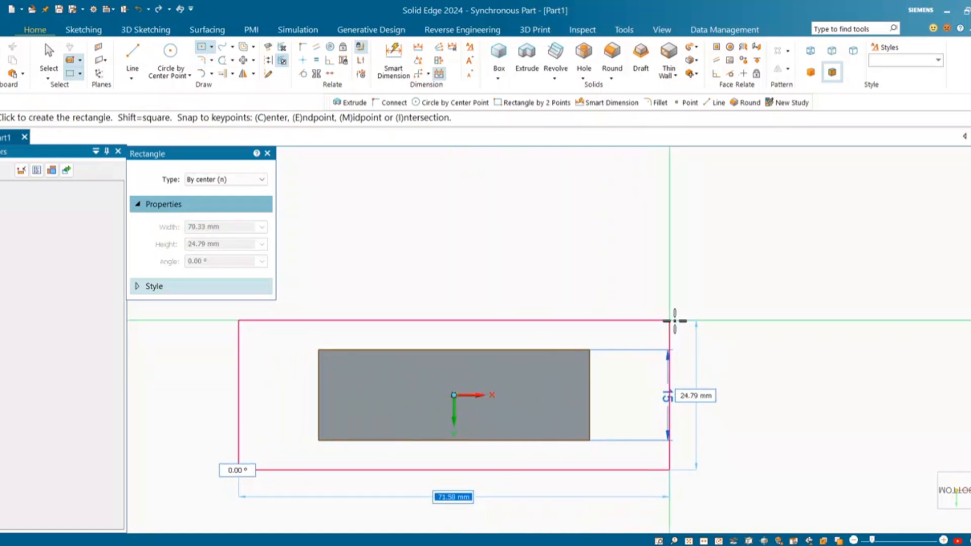
{"action": "left_click", "coordinate": [356, 545]}
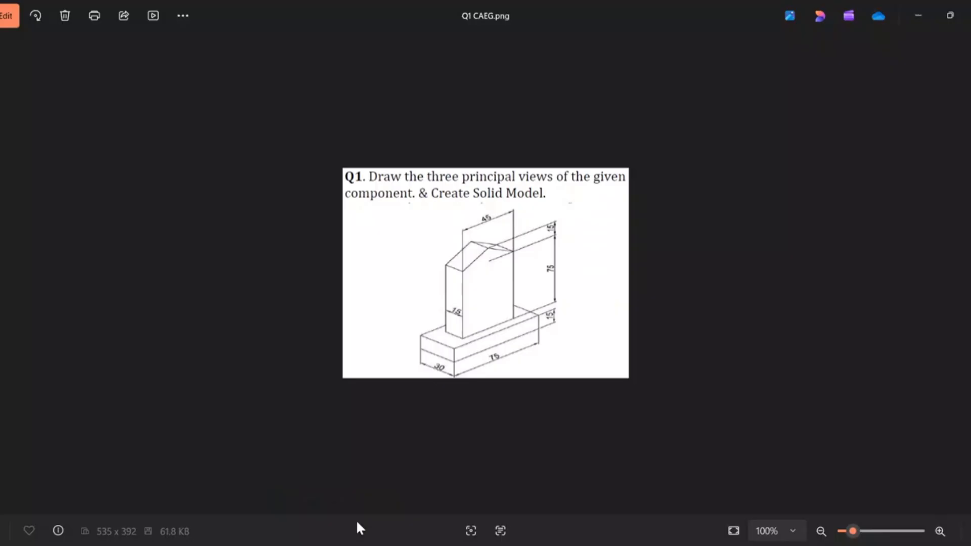
{"action": "left_click", "coordinate": [361, 544]}
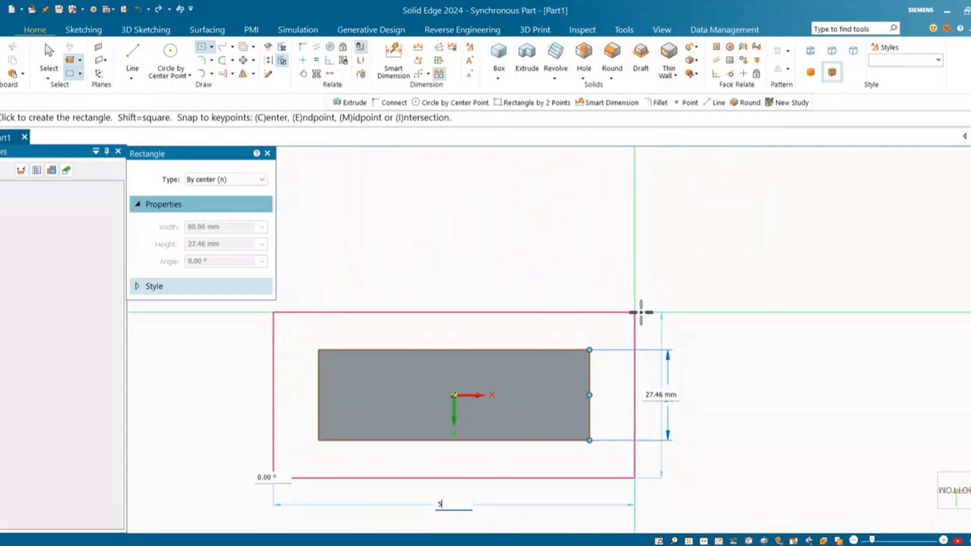
{"action": "key", "text": "Tab"}
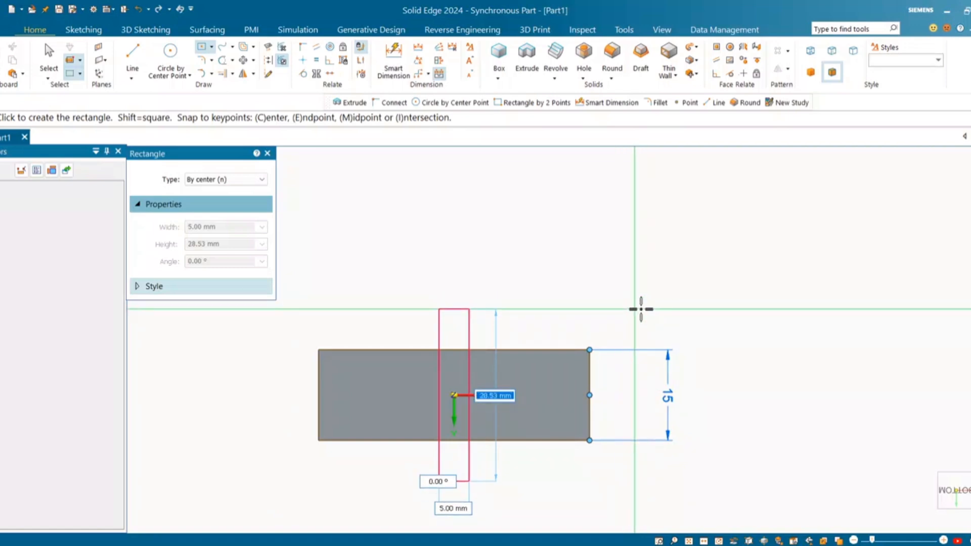
{"action": "key", "text": "Escape"}
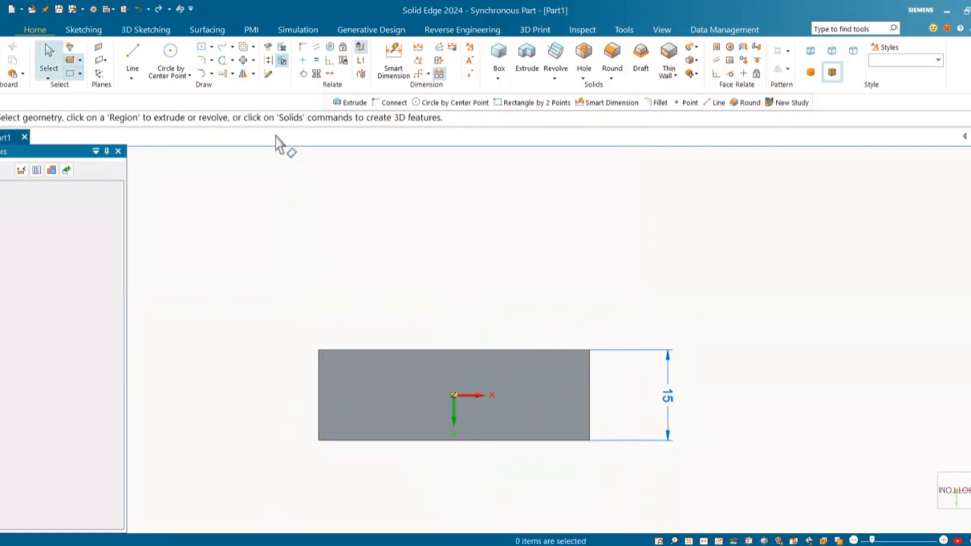
Draw a rectangle centred on the origin of the upright's bottom face, 75 mm wide and 30 mm high.
{"action": "left_click", "coordinate": [202, 47]}
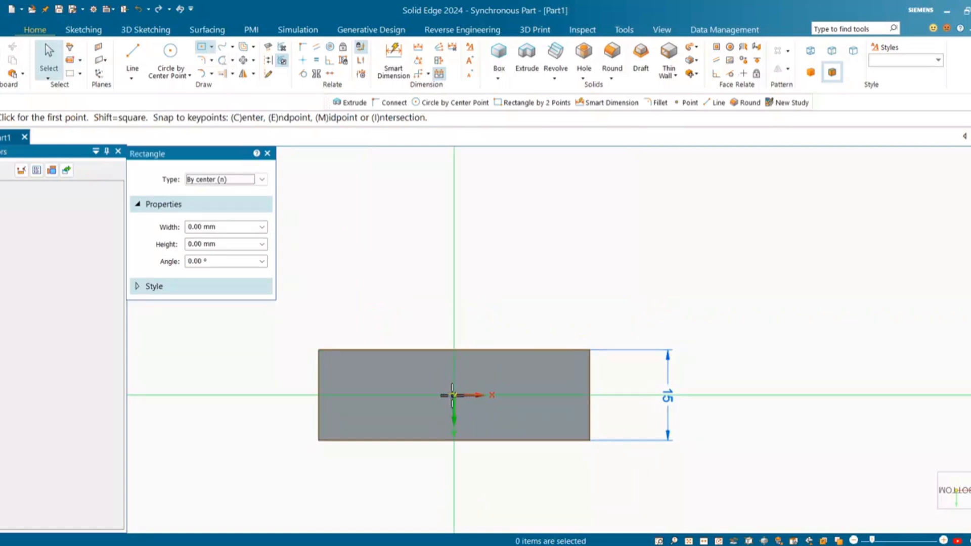
{"action": "left_click", "coordinate": [454, 396]}
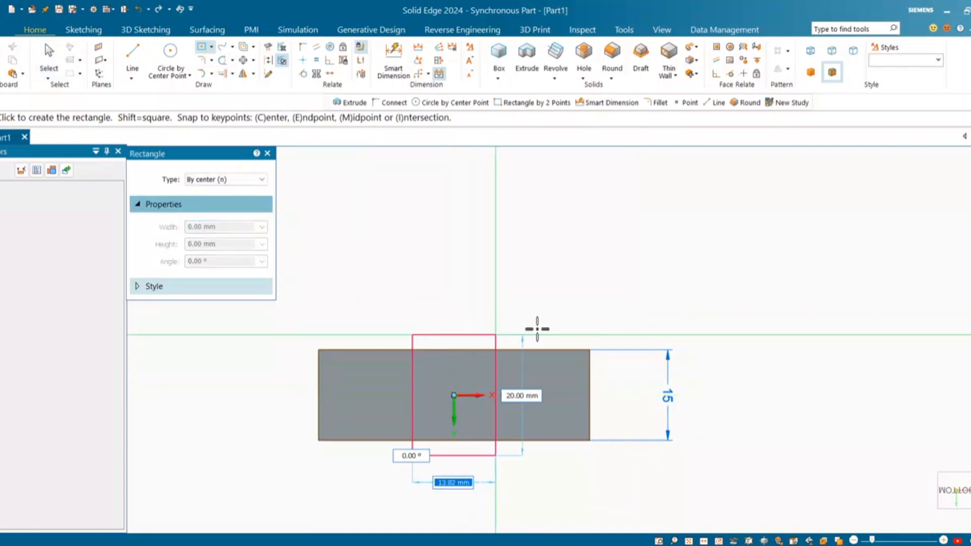
{"action": "type", "text": "5"}
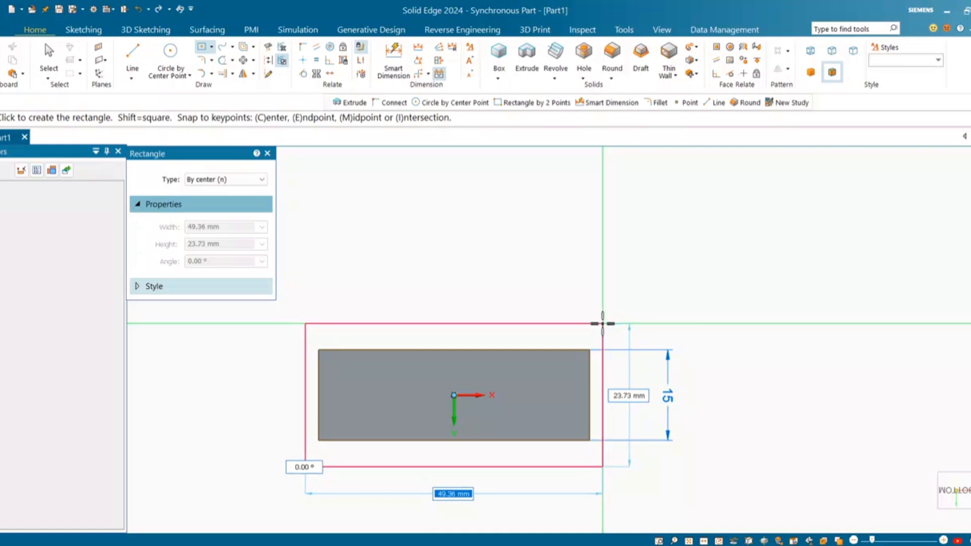
{"action": "type", "text": "7"}
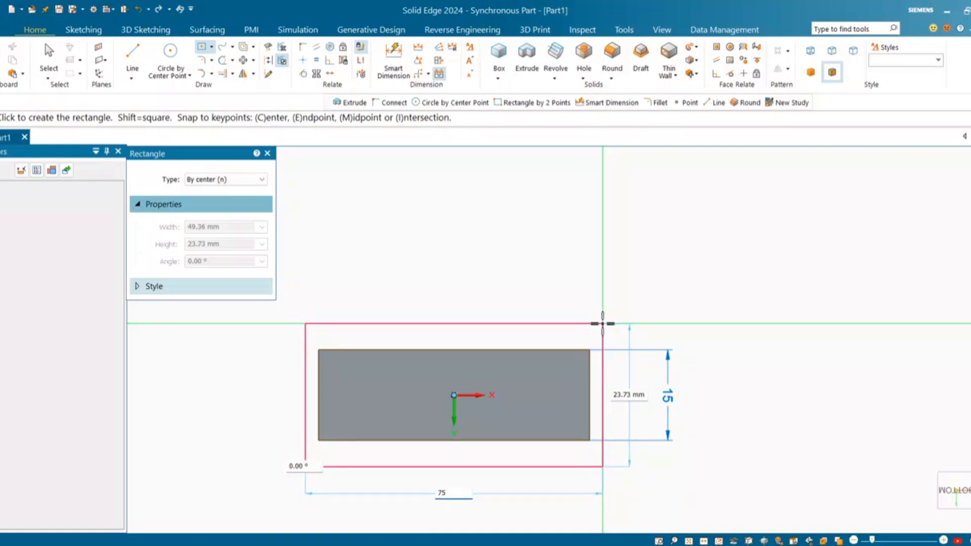
{"action": "type", "text": "5"}
{"action": "key", "text": "Tab"}
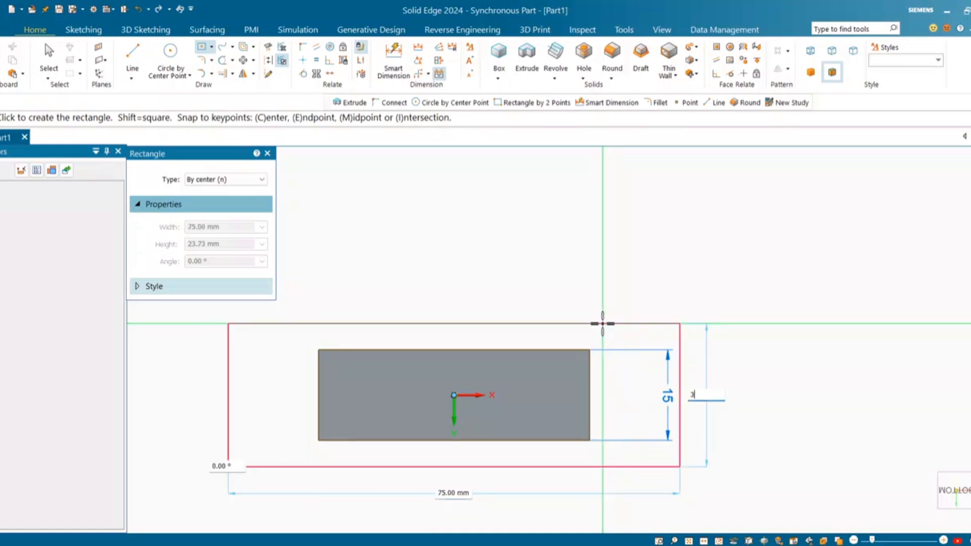
{"action": "type", "text": "3"}
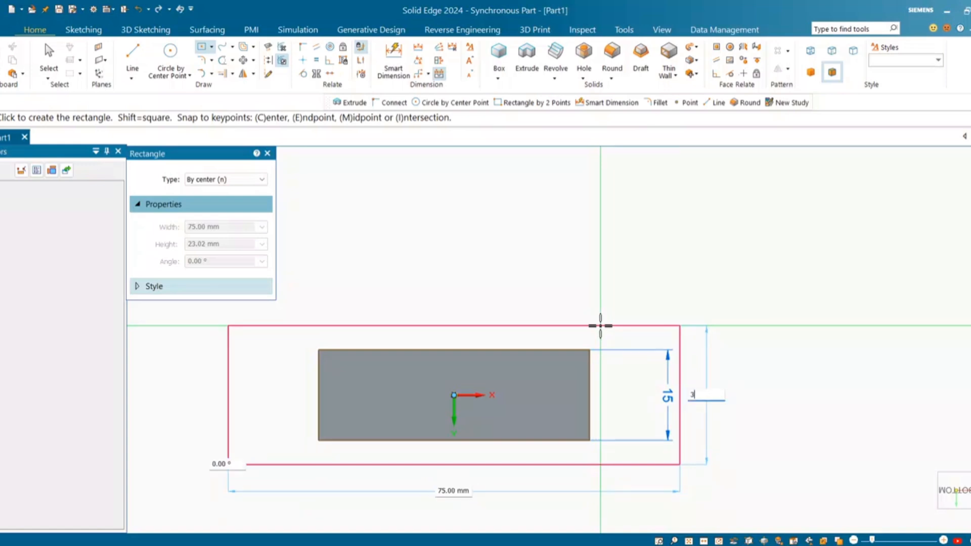
{"action": "key", "text": "Tab"}
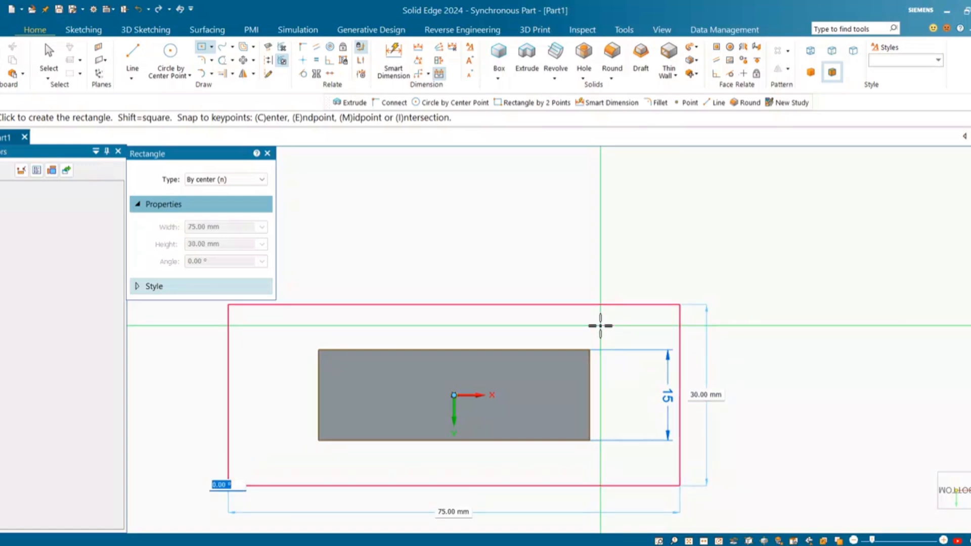
{"action": "left_click", "coordinate": [600, 326]}
{"action": "key", "text": "Escape"}
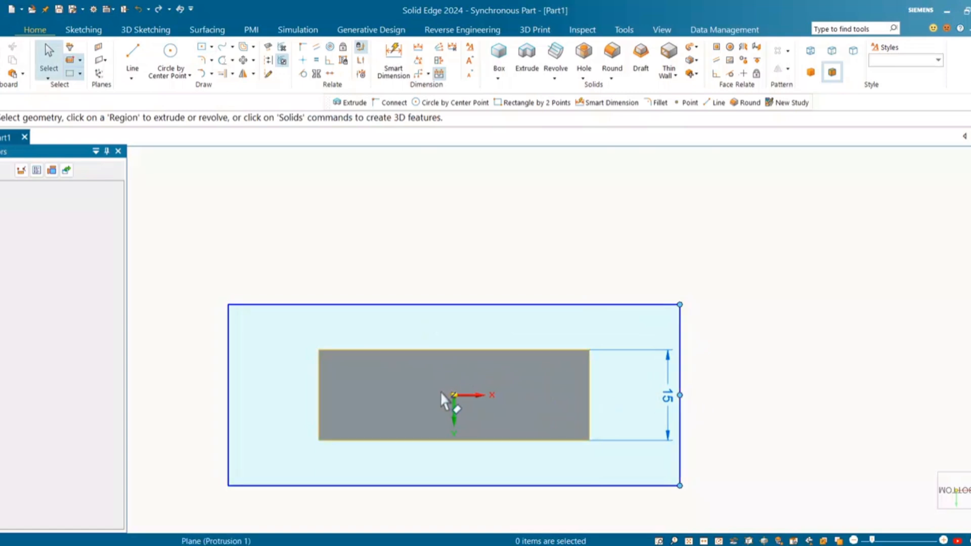
Extrude the base rectangle 15 mm to one side, away from the upright, with the symmetric option off.
{"action": "left_click", "coordinate": [528, 57]}
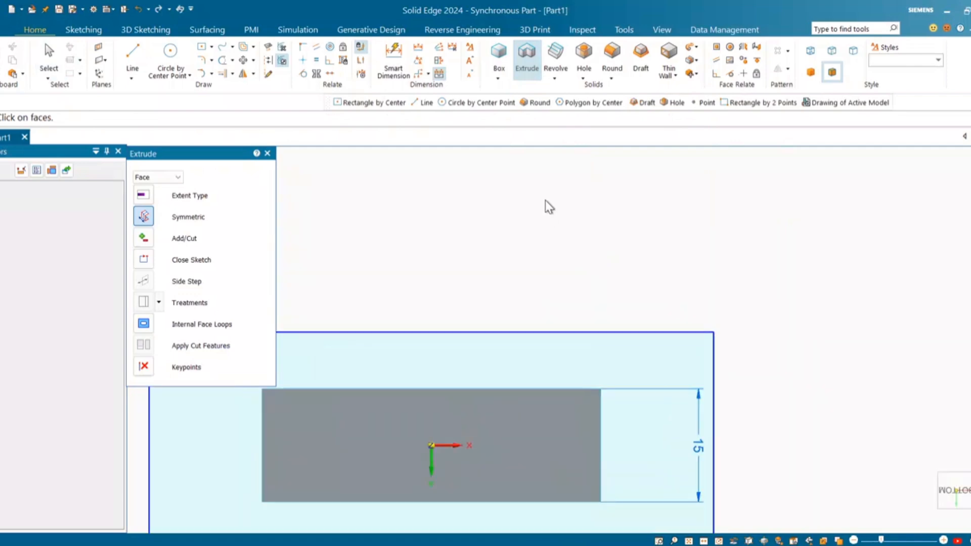
{"action": "scroll", "coordinate": [545, 200], "scroll_direction": "down", "scroll_amount": 3}
{"action": "middle_click_drag", "start_coordinate": [545, 200], "coordinate": [666, 272]}
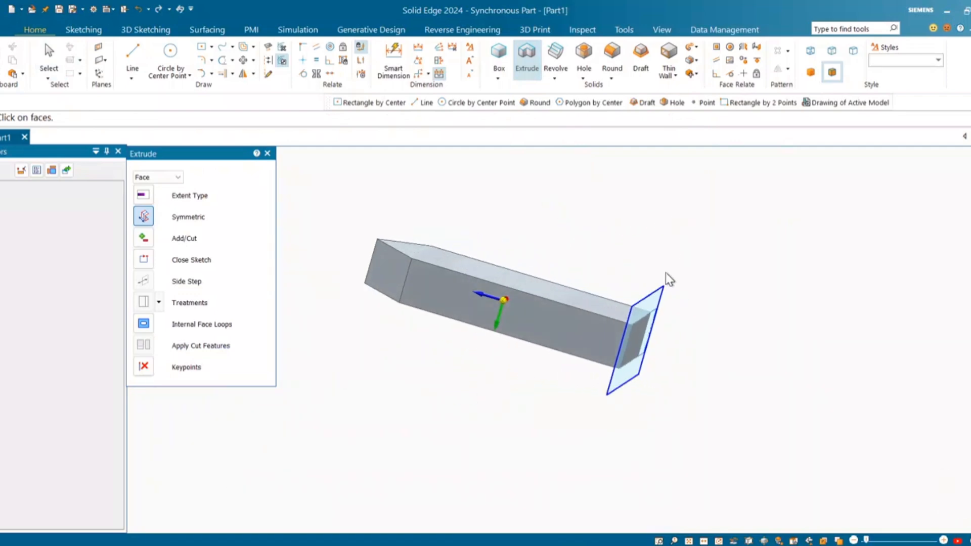
{"action": "left_click", "coordinate": [194, 224]}
{"action": "left_click", "coordinate": [651, 306]}
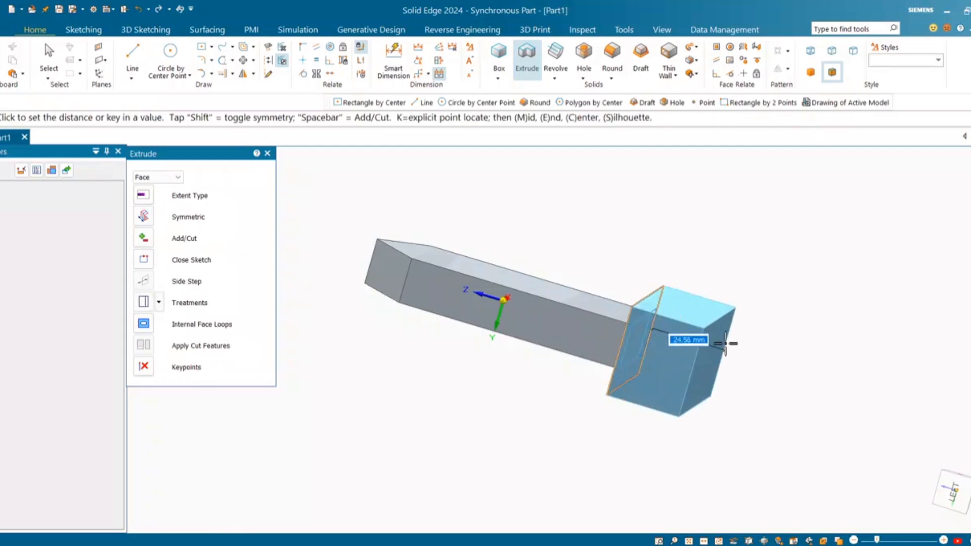
{"action": "type", "text": "15"}
{"action": "key", "text": "Return"}
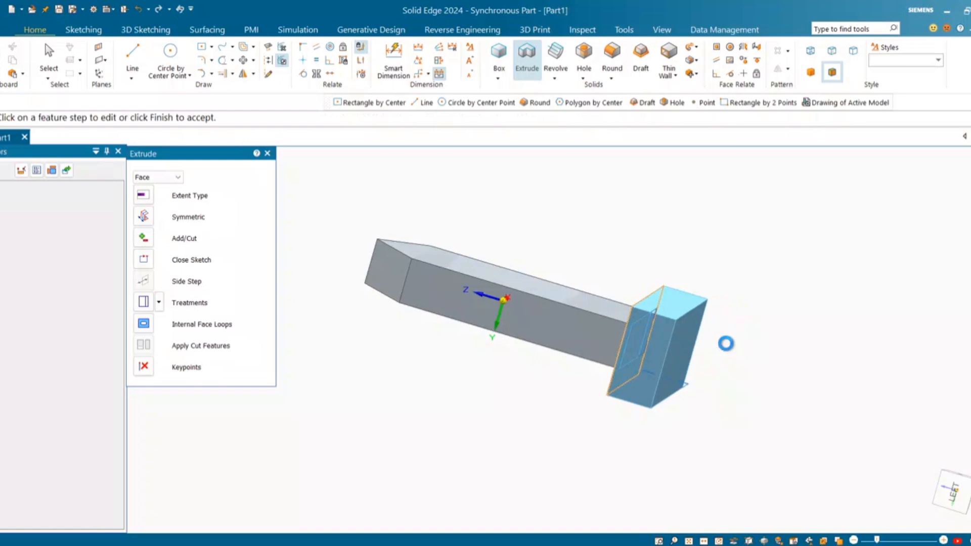
{"action": "middle_click_drag", "start_coordinate": [793, 273], "coordinate": [764, 375]}
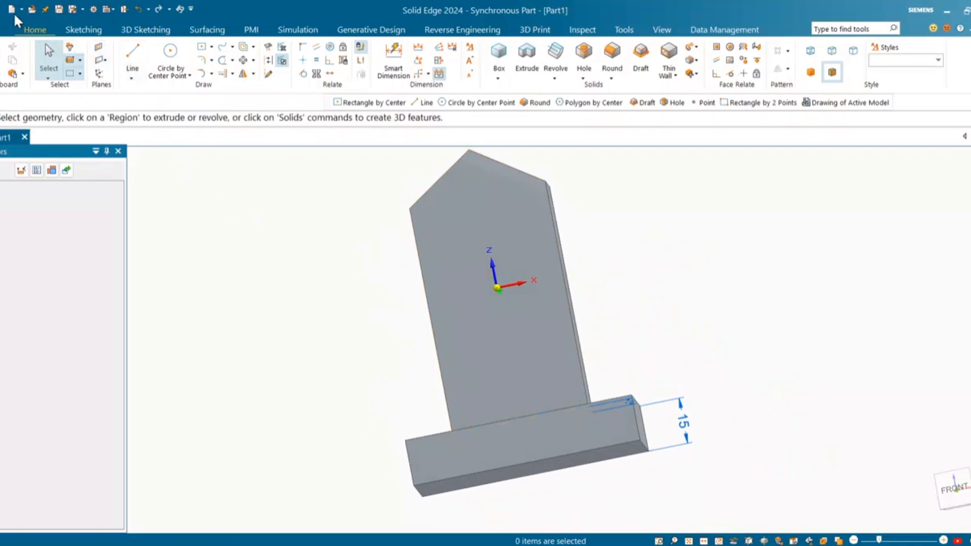
Save the part as Q1 CAEG.par in the CAEG folder, replacing the existing file.
{"action": "left_click", "coordinate": [59, 9]}
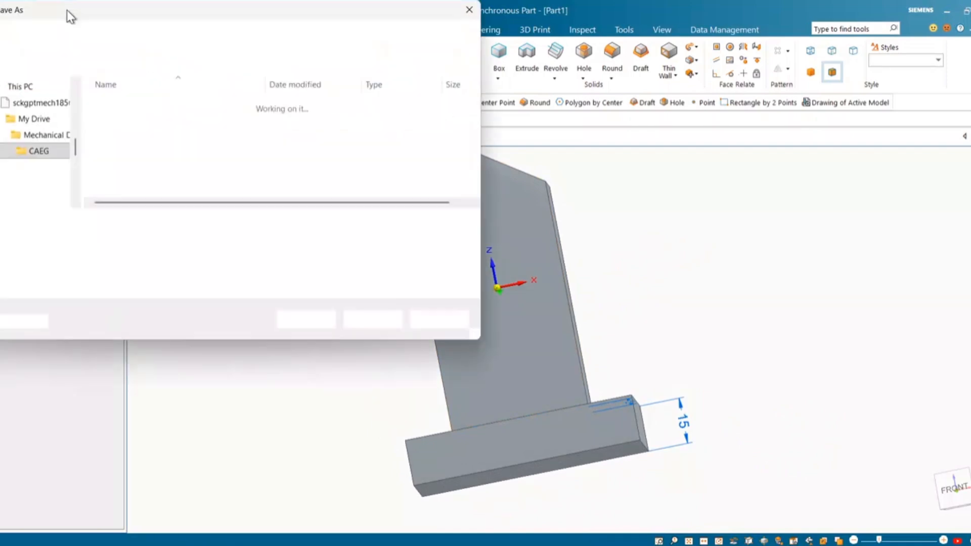
{"action": "left_click", "coordinate": [133, 163]}
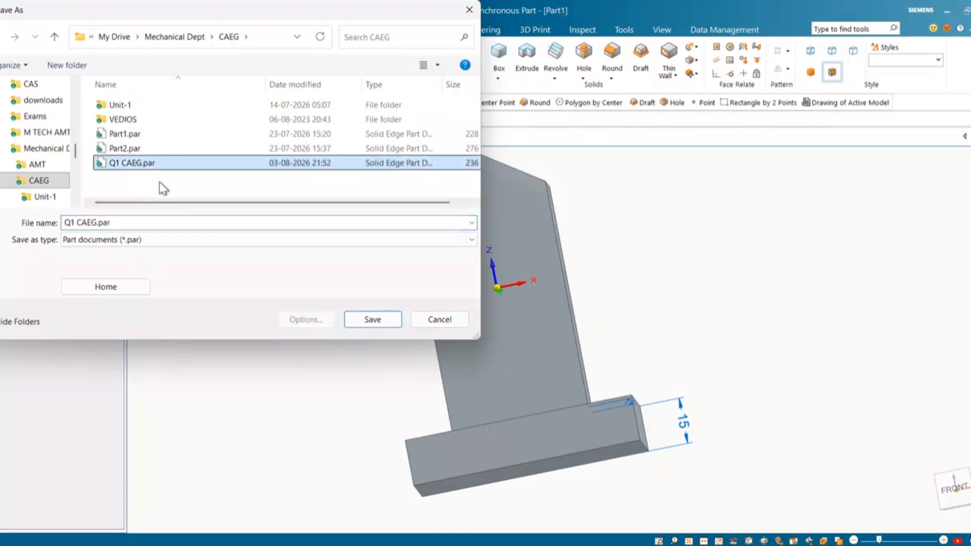
{"action": "left_click", "coordinate": [373, 319]}
{"action": "left_click", "coordinate": [467, 304]}
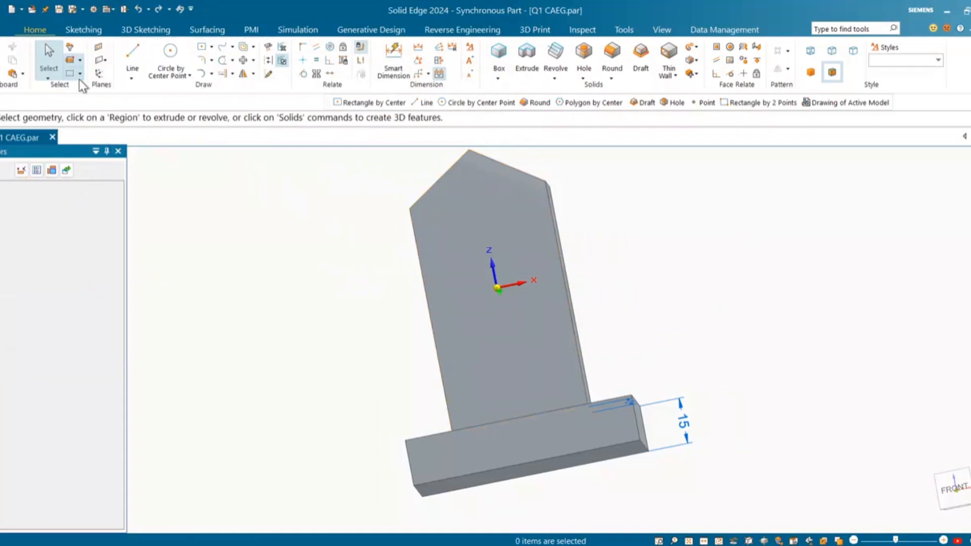
Create a new draft document and accept the A2-Sheet background in the setup of Sheet1.
{"action": "left_click", "coordinate": [1, 31]}
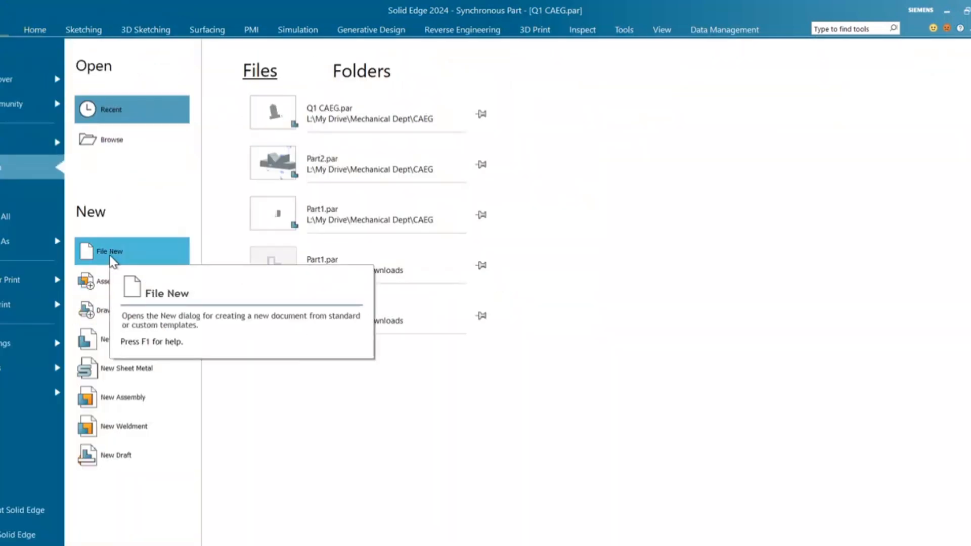
{"action": "left_click", "coordinate": [125, 450]}
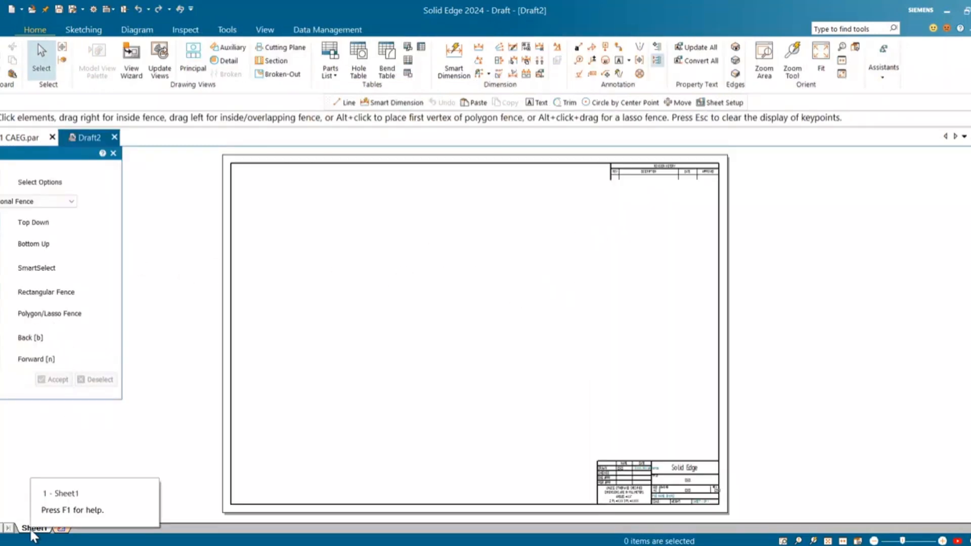
{"action": "right_click", "coordinate": [51, 530]}
{"action": "left_click", "coordinate": [66, 518]}
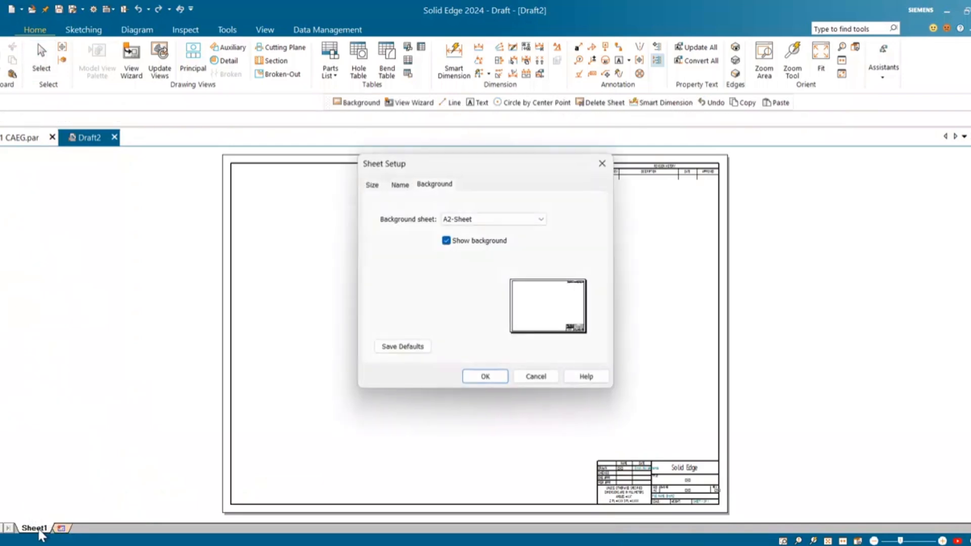
{"action": "left_click", "coordinate": [484, 378]}
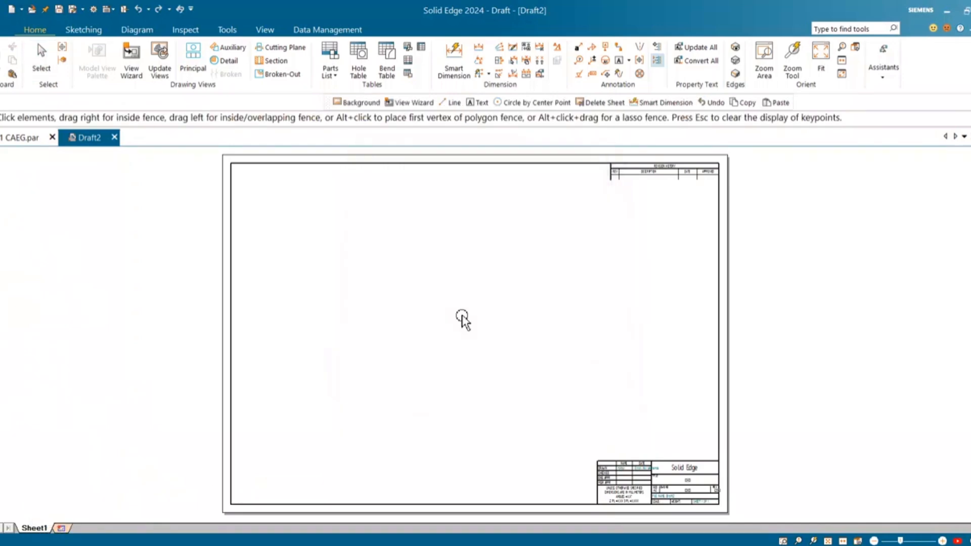
Load Q1 CAEG.par into the View Wizard and set the drawing view scale to 1.5:1.
{"action": "left_click", "coordinate": [132, 54]}
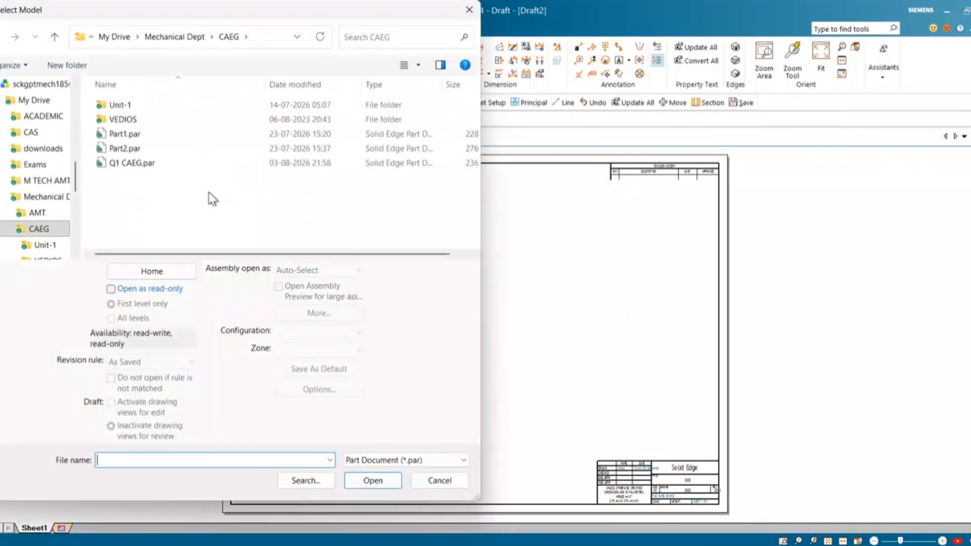
{"action": "left_click", "coordinate": [121, 163]}
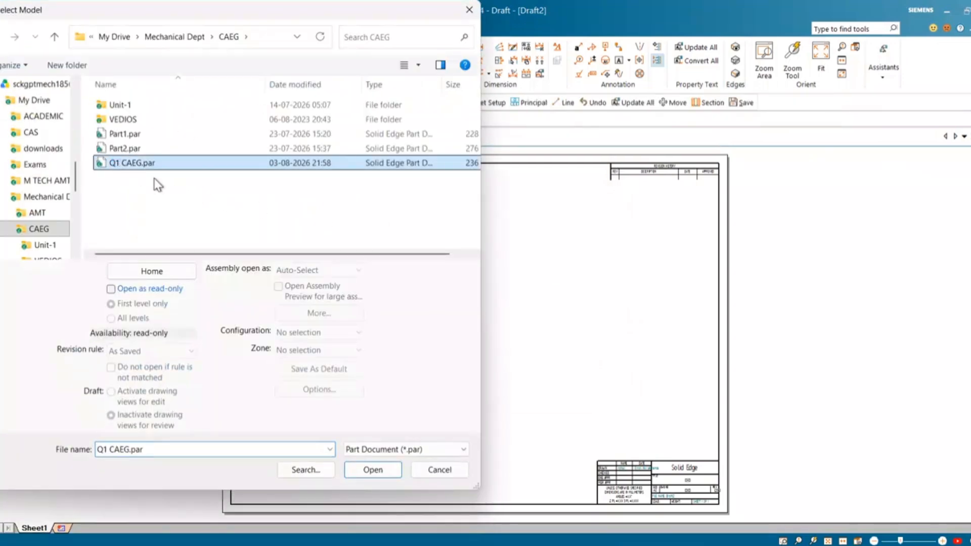
{"action": "left_click", "coordinate": [372, 470]}
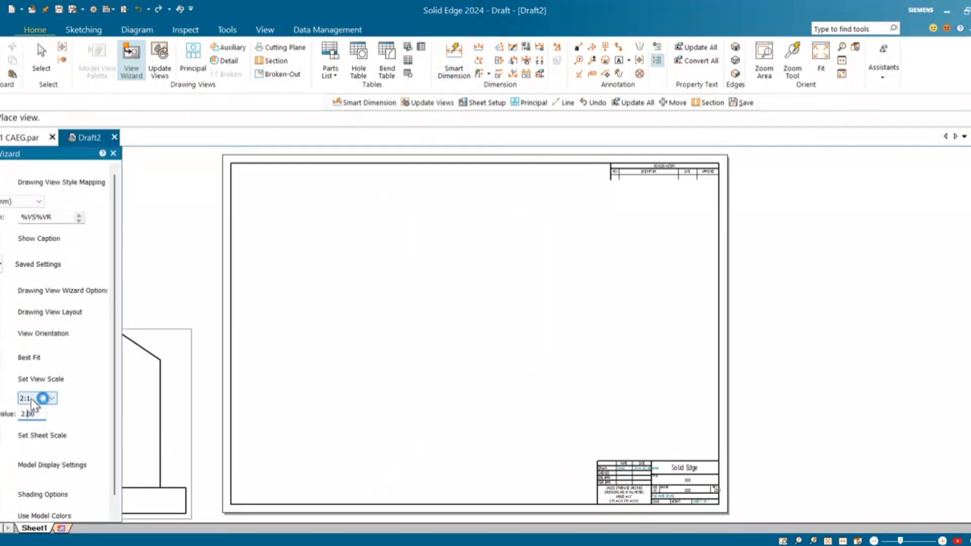
{"action": "left_click", "coordinate": [41, 414]}
{"action": "key", "text": "Return"}
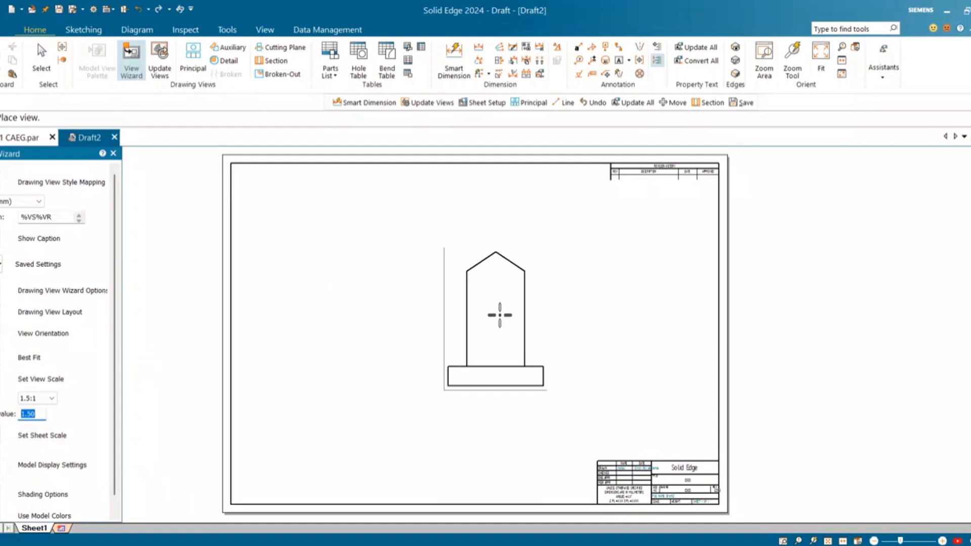
Place the front view on the sheet with side views on both sides, a top view below and an isometric view below the left-hand side view.
{"action": "left_click", "coordinate": [474, 248]}
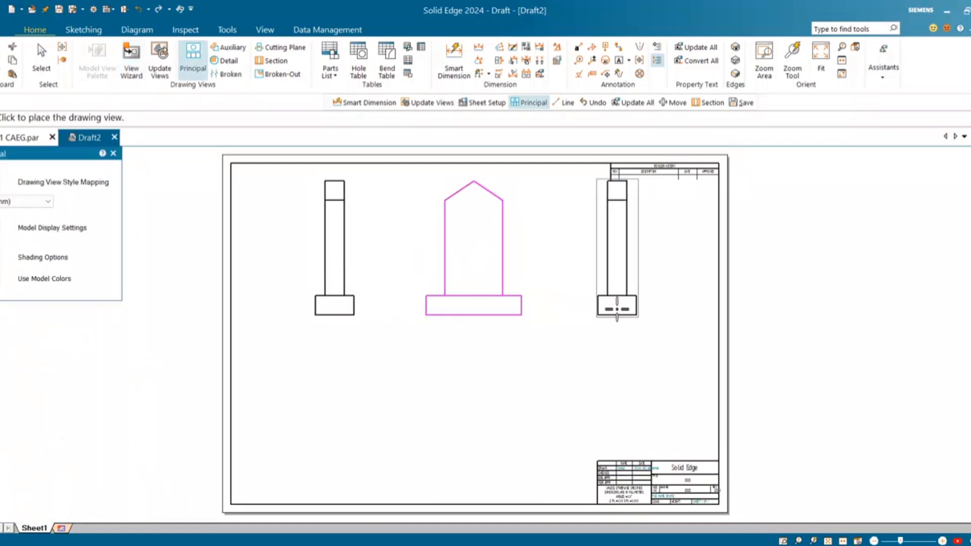
{"action": "left_click", "coordinate": [497, 368]}
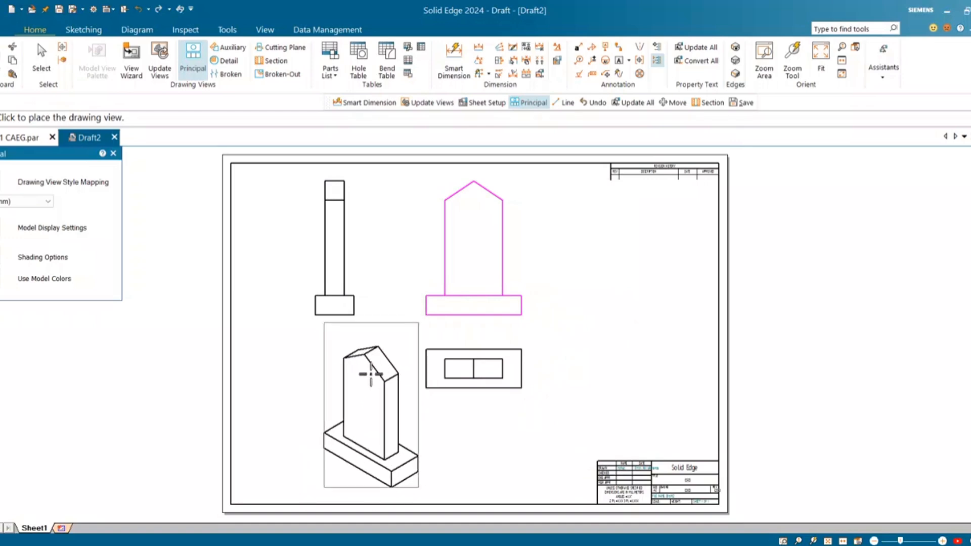
{"action": "left_click", "coordinate": [370, 374]}
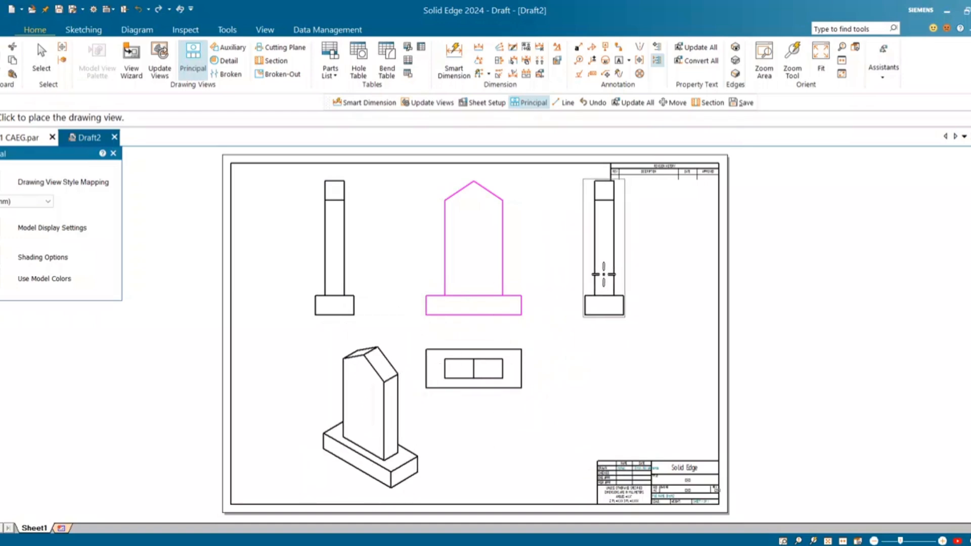
{"action": "left_click", "coordinate": [587, 276]}
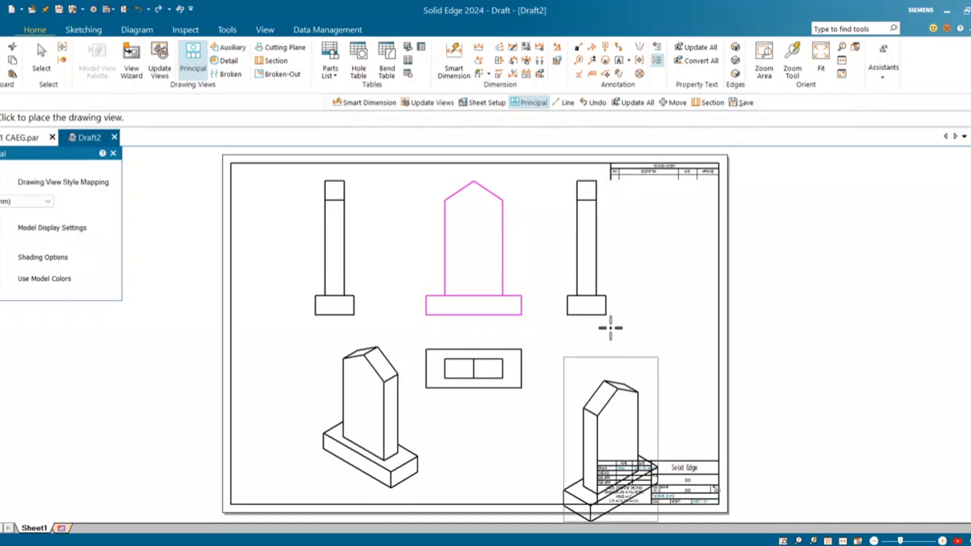
{"action": "key", "text": "Escape"}
Move the isometric view further left, away from the top view.
{"action": "left_click", "coordinate": [384, 405]}
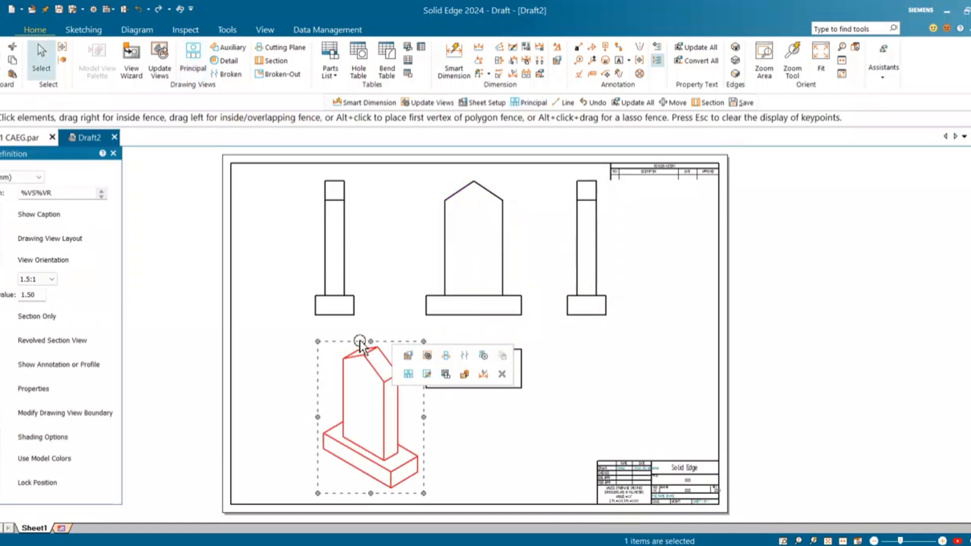
{"action": "left_click_drag", "start_coordinate": [359, 343], "coordinate": [310, 336]}
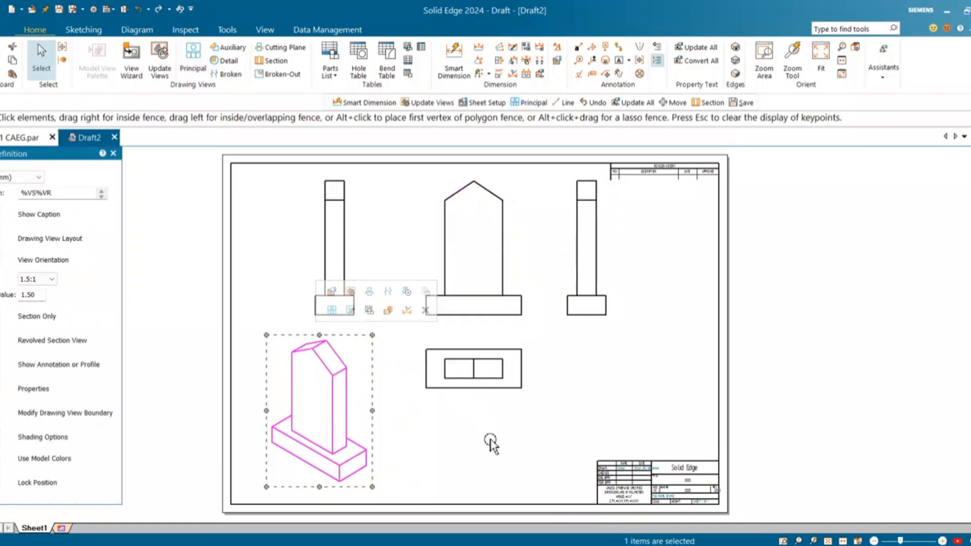
{"action": "left_click", "coordinate": [491, 444]}
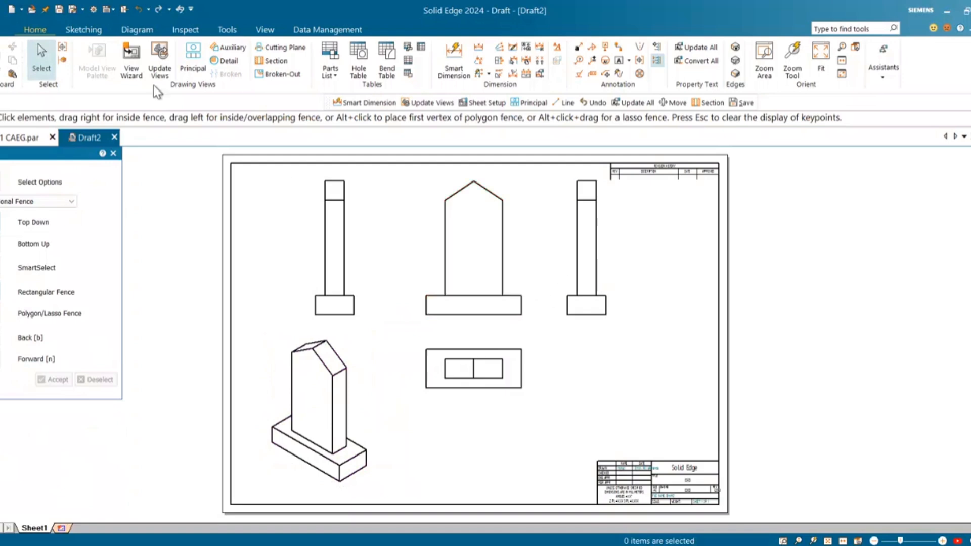
Dimension the base, upright and peak heights in one line along the front view's right side, using a text scale of 3.00.
{"action": "left_click", "coordinate": [454, 58]}
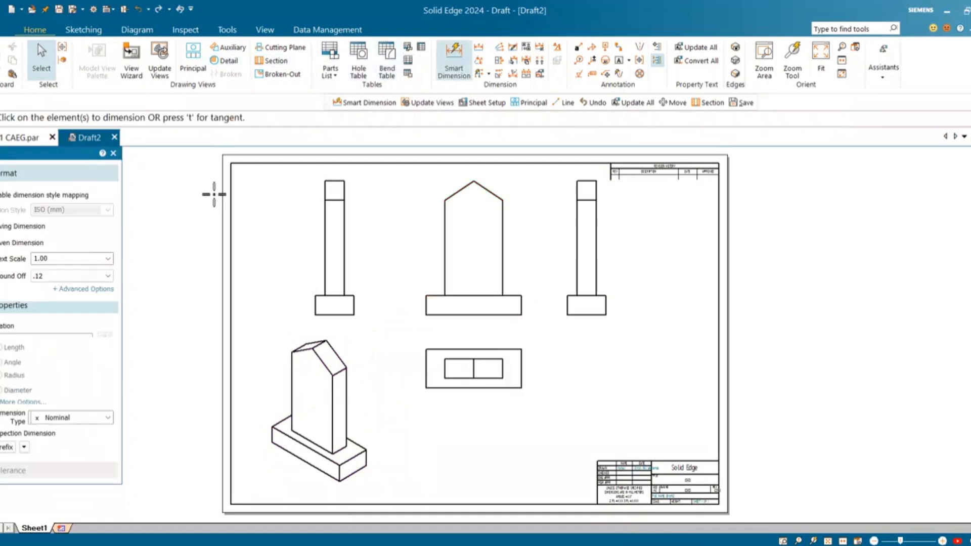
{"action": "left_click", "coordinate": [107, 258]}
{"action": "left_click", "coordinate": [85, 278]}
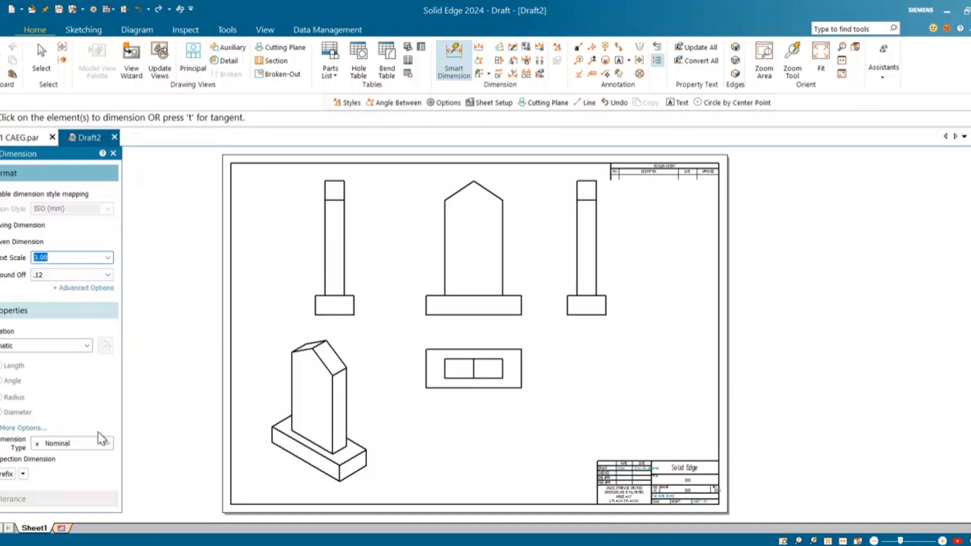
{"action": "left_click", "coordinate": [521, 301]}
{"action": "left_click", "coordinate": [537, 301]}
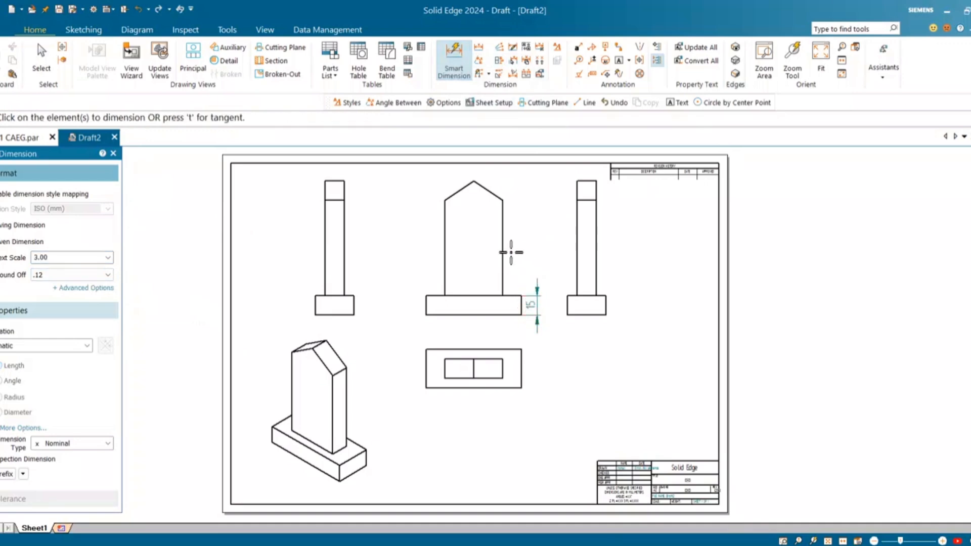
{"action": "left_click", "coordinate": [504, 249]}
{"action": "left_click", "coordinate": [532, 245]}
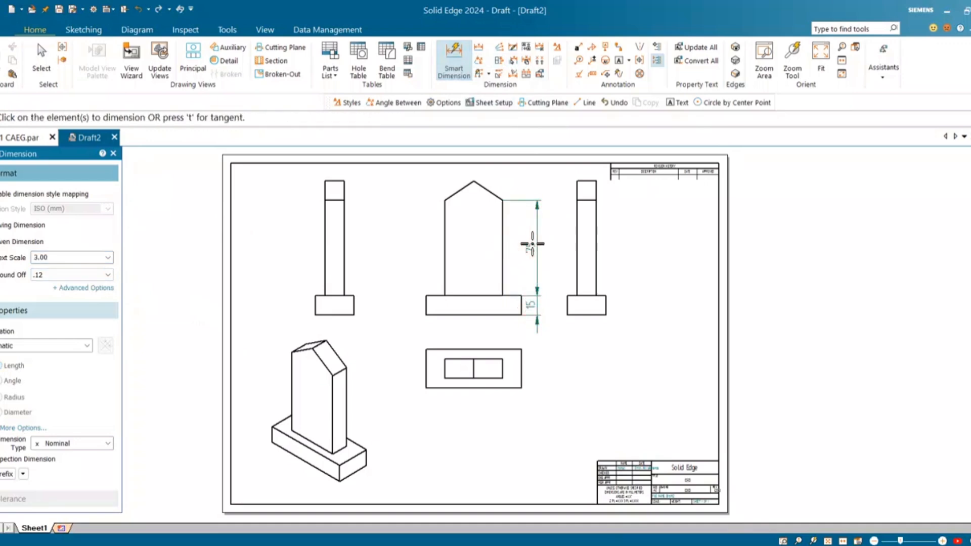
{"action": "left_click", "coordinate": [504, 205]}
{"action": "left_click", "coordinate": [476, 183]}
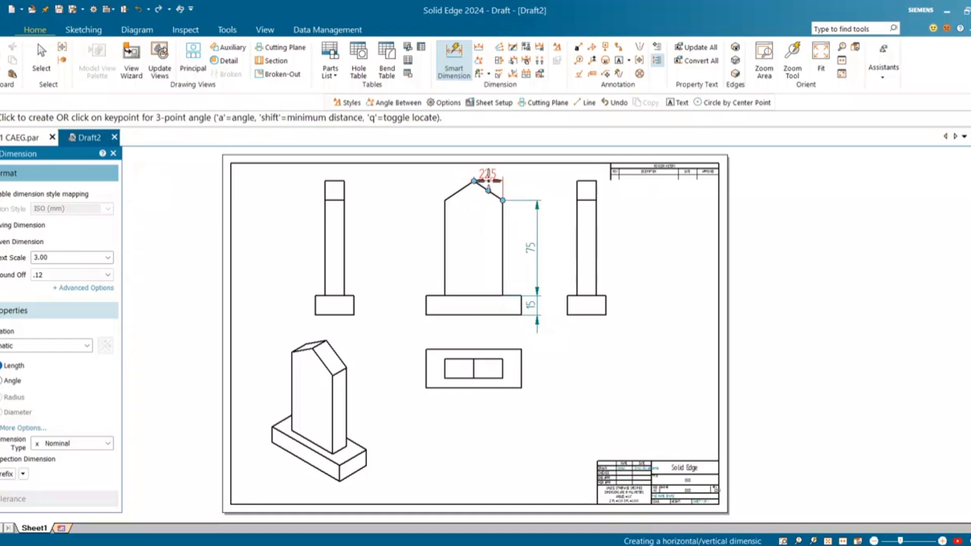
{"action": "left_click", "coordinate": [538, 191]}
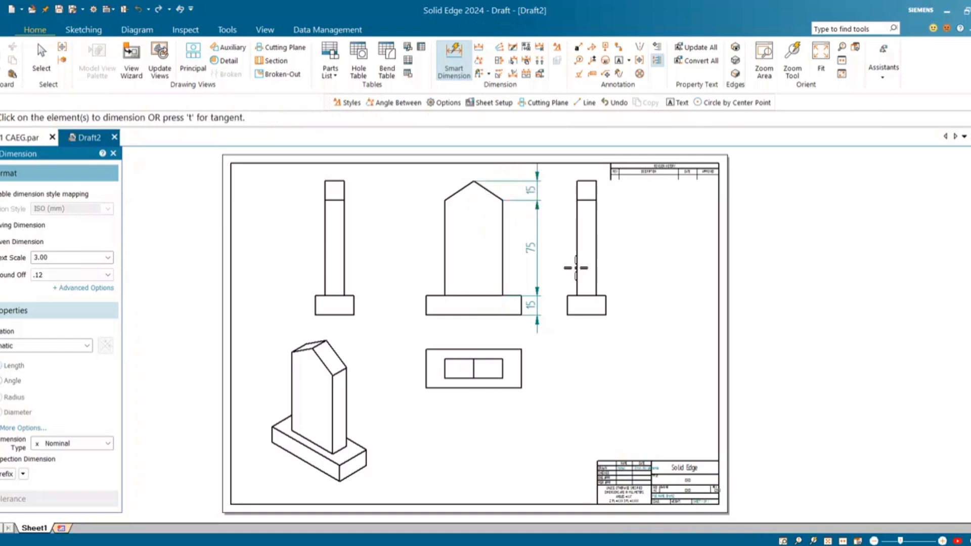
Dimension the overall length and width of the base in the top view.
{"action": "left_click", "coordinate": [489, 389]}
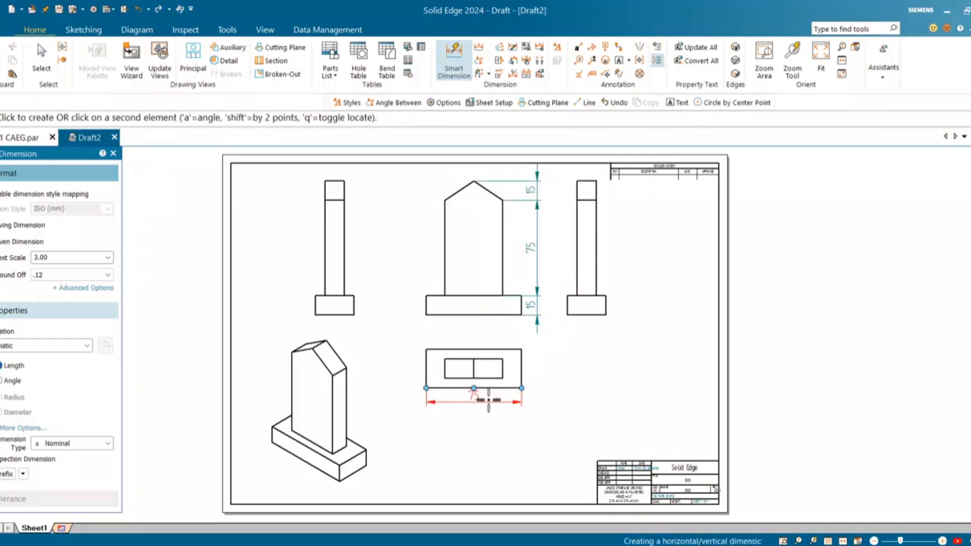
{"action": "left_click", "coordinate": [486, 419]}
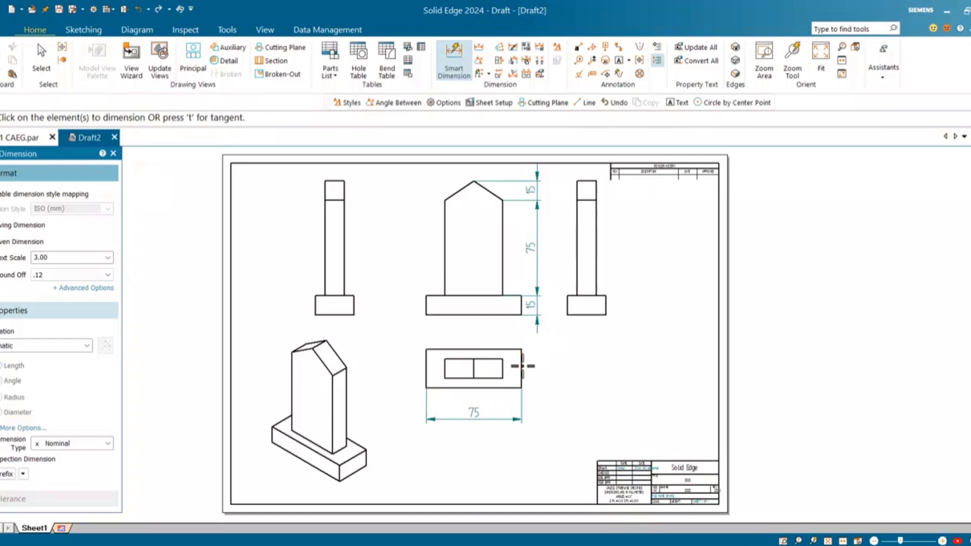
{"action": "left_click", "coordinate": [522, 366]}
{"action": "left_click", "coordinate": [546, 366]}
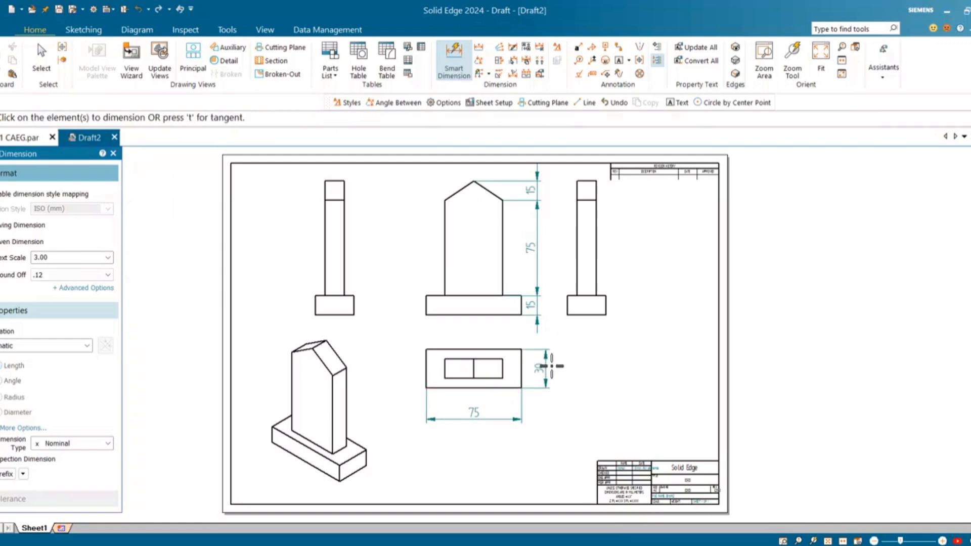
Dimension the horizontal offset from the upright to the base's right edge and the upright's length in the top view.
{"action": "left_click", "coordinate": [504, 370]}
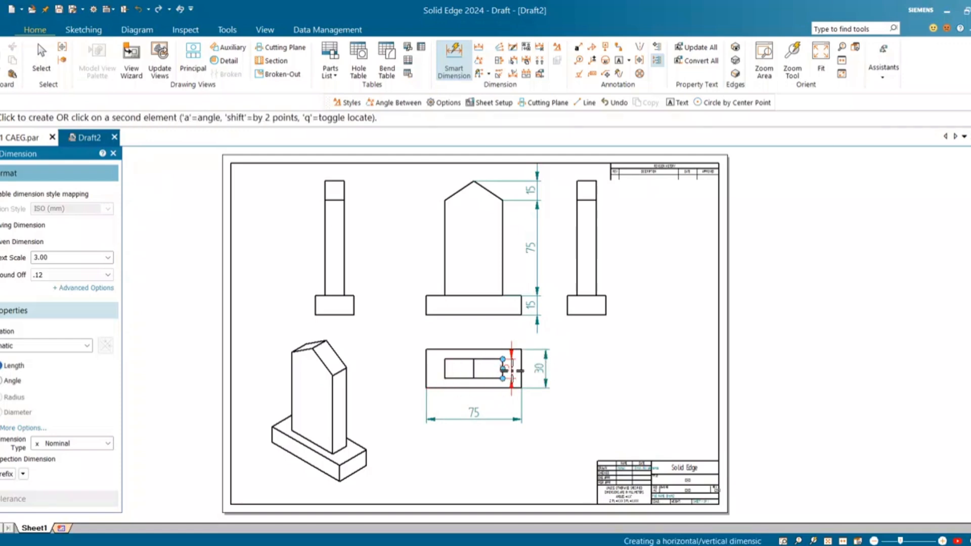
{"action": "left_click", "coordinate": [521, 368]}
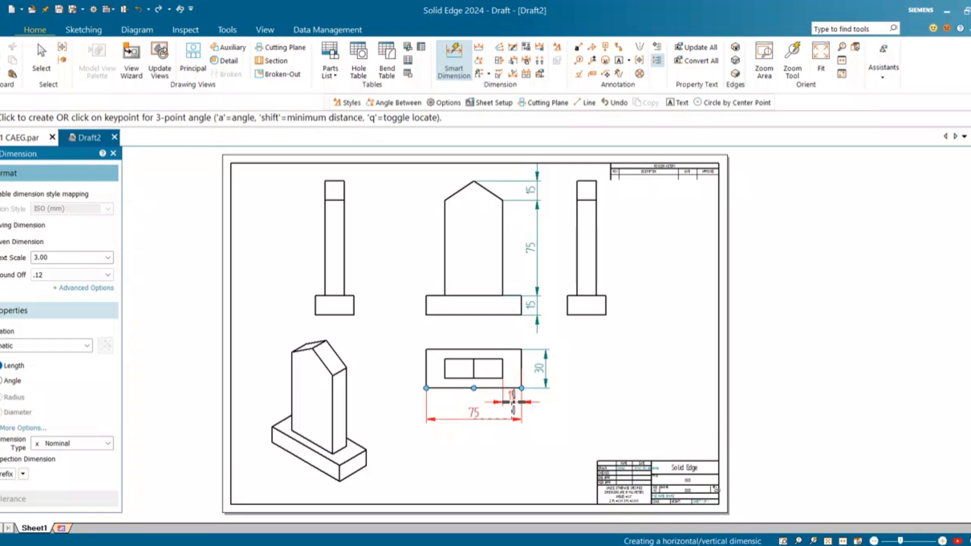
{"action": "left_click", "coordinate": [513, 404]}
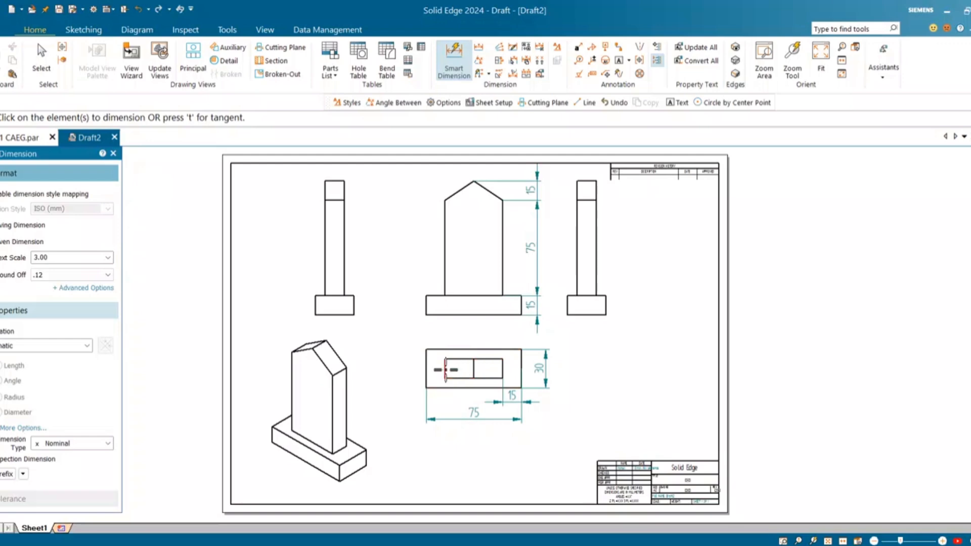
{"action": "left_click", "coordinate": [446, 370]}
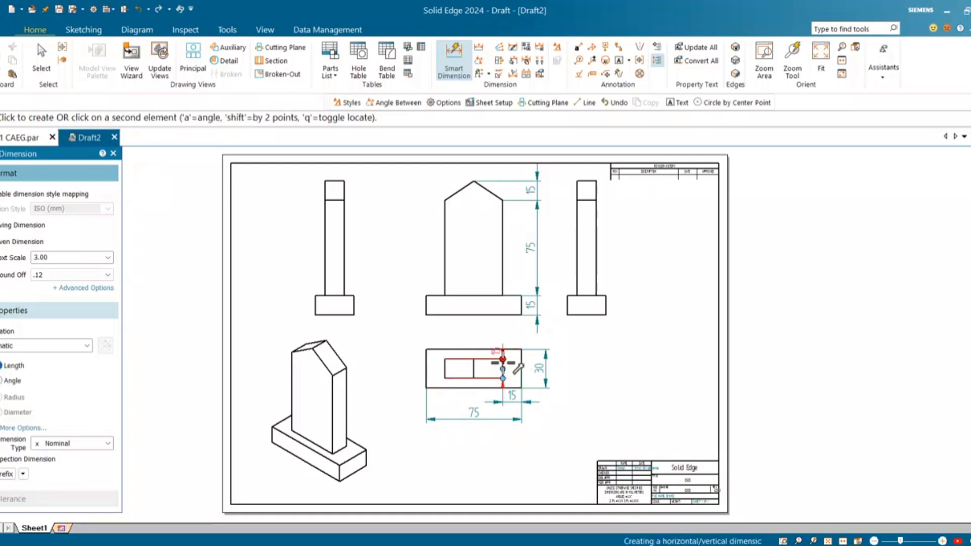
{"action": "left_click", "coordinate": [503, 368]}
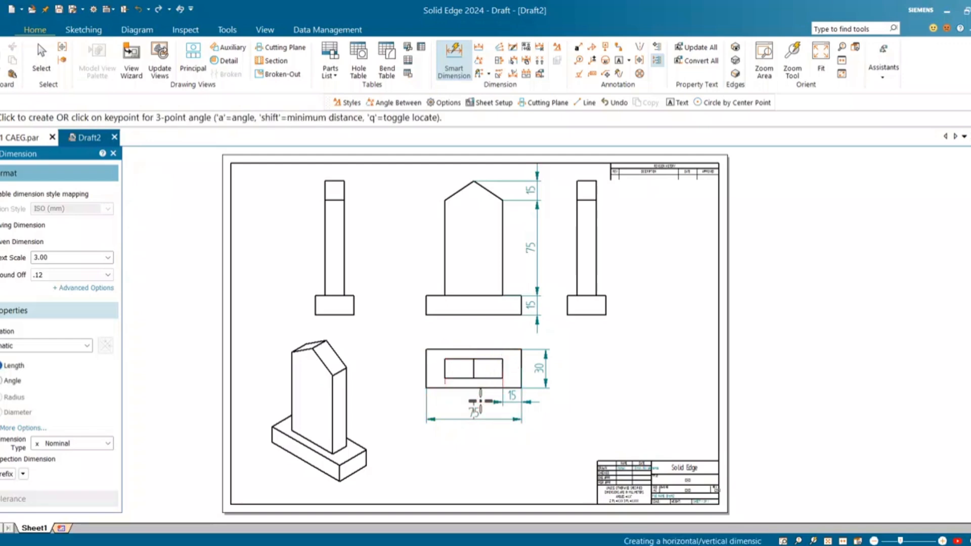
{"action": "left_click", "coordinate": [480, 400]}
{"action": "key", "text": "Escape"}
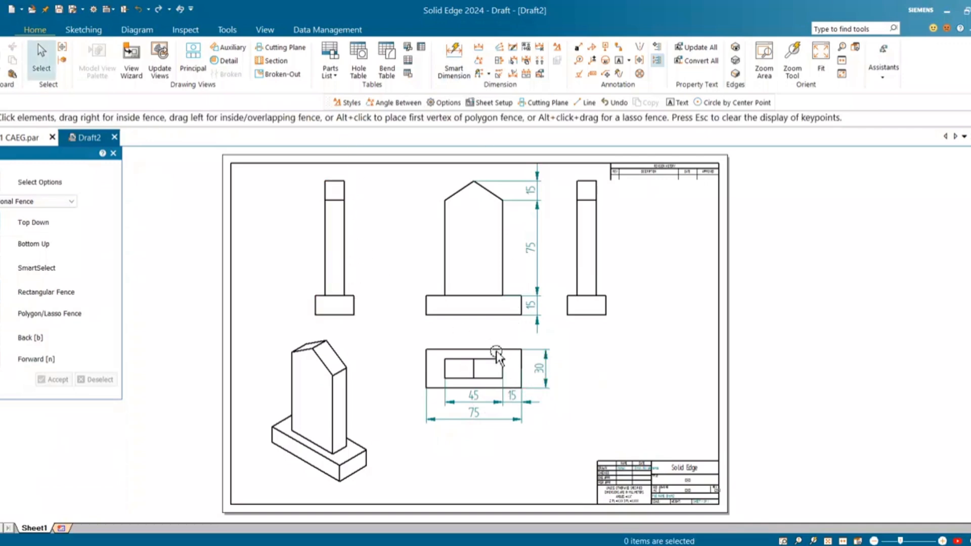
{"action": "left_click", "coordinate": [454, 60]}
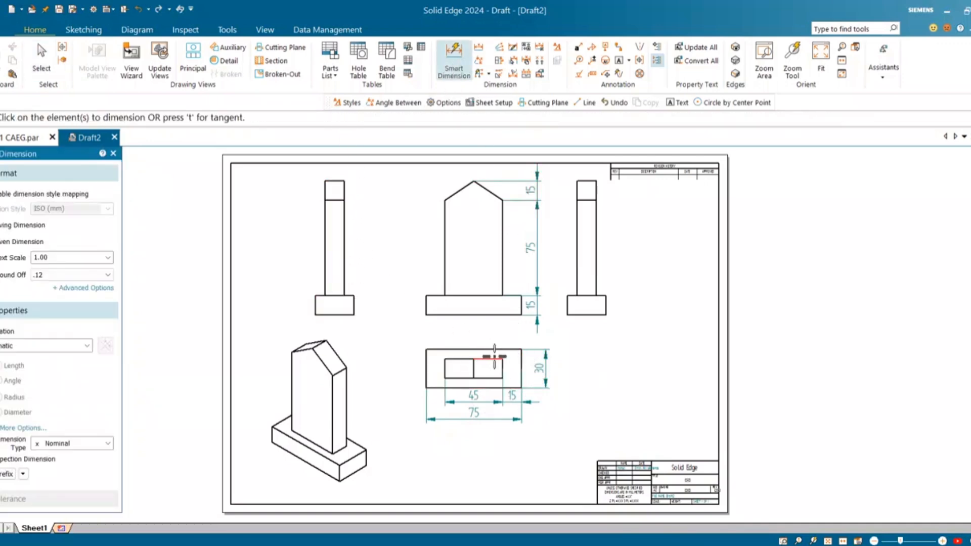
{"action": "left_click", "coordinate": [495, 357]}
{"action": "left_click", "coordinate": [522, 360]}
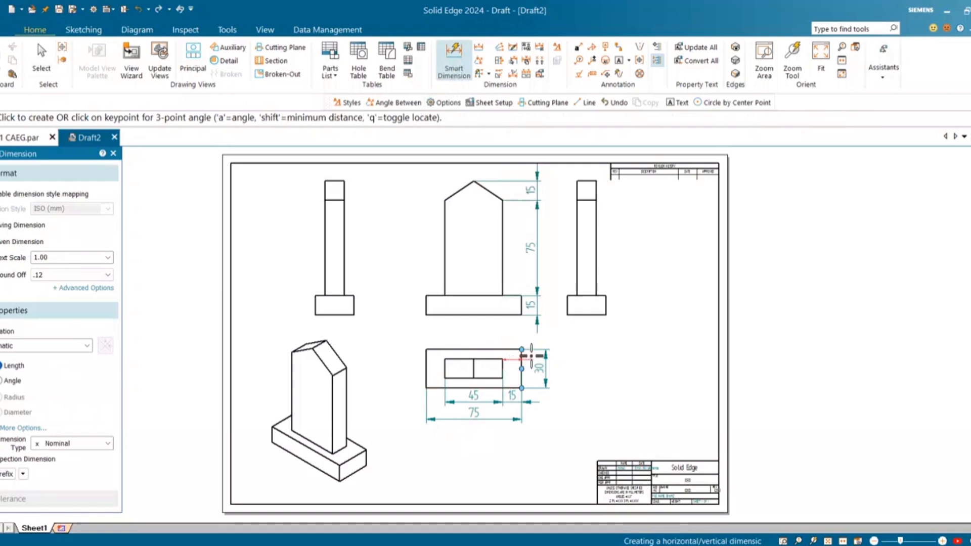
{"action": "key", "text": "Escape"}
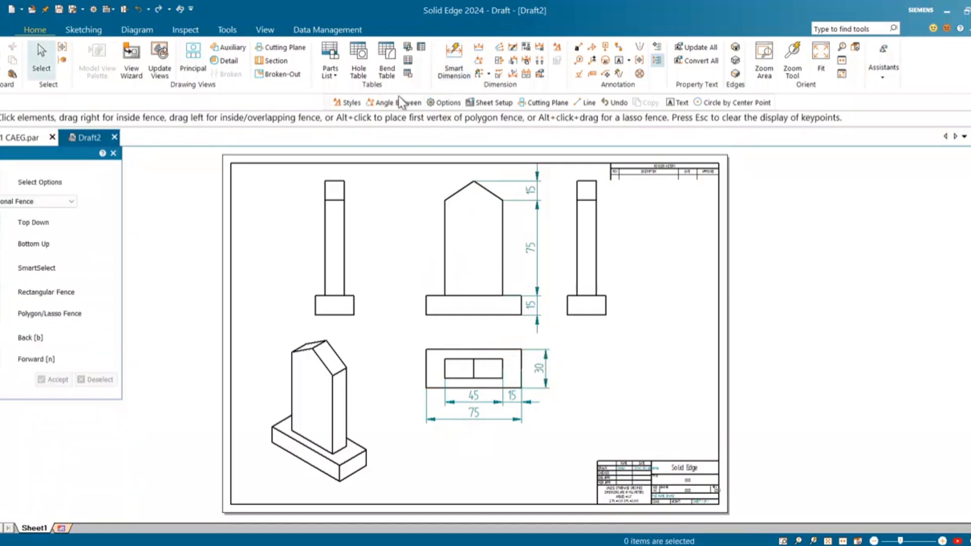
Dimension the offset between the upright's and the base's upper edges in the top view, using a text scale of 3.00.
{"action": "left_click", "coordinate": [459, 56]}
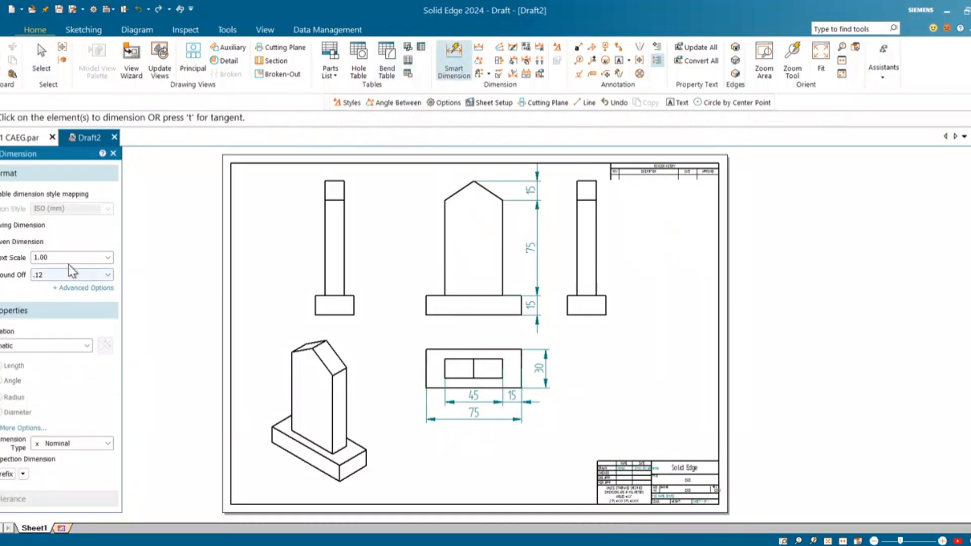
{"action": "left_click", "coordinate": [107, 258]}
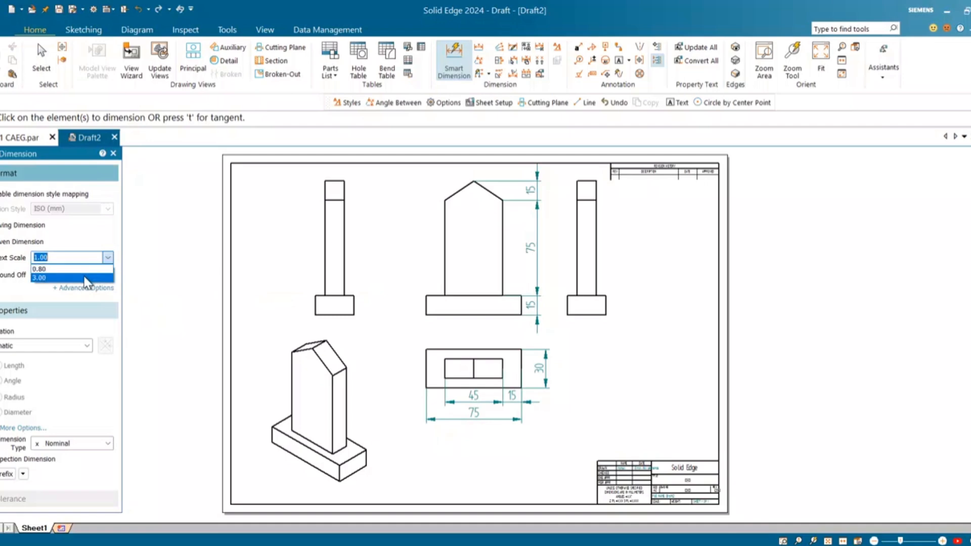
{"action": "left_click", "coordinate": [76, 278]}
{"action": "left_click", "coordinate": [510, 349]}
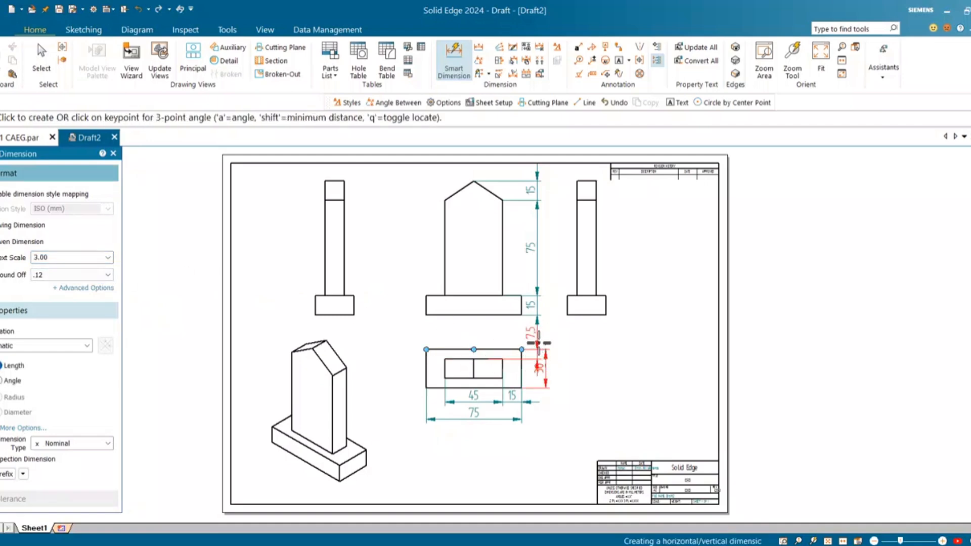
{"action": "left_click", "coordinate": [533, 342]}
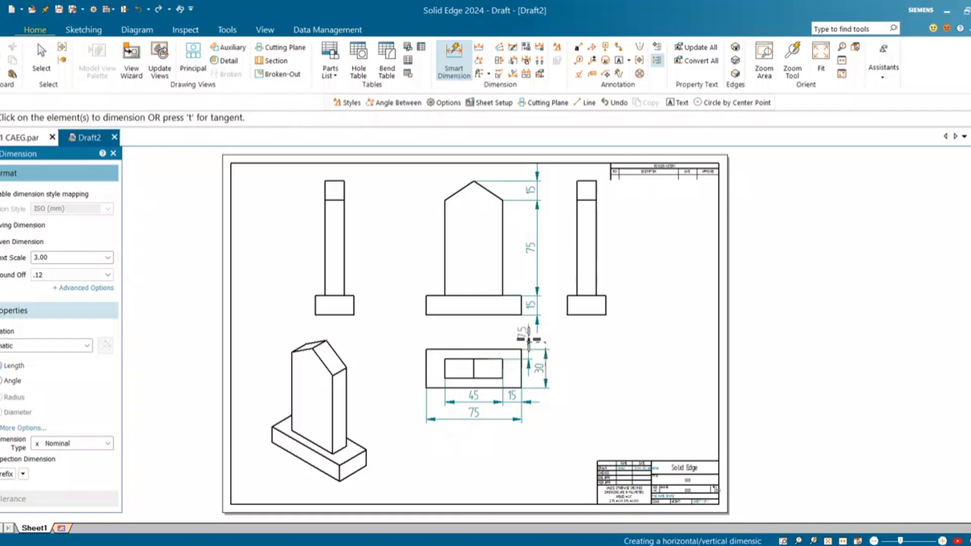
{"action": "key", "text": "Escape"}
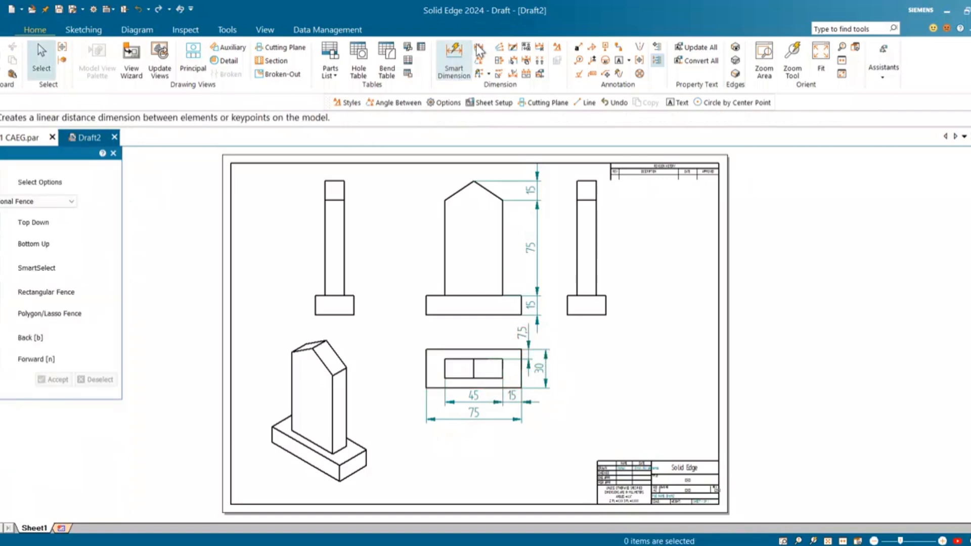
{"action": "left_click", "coordinate": [458, 57]}
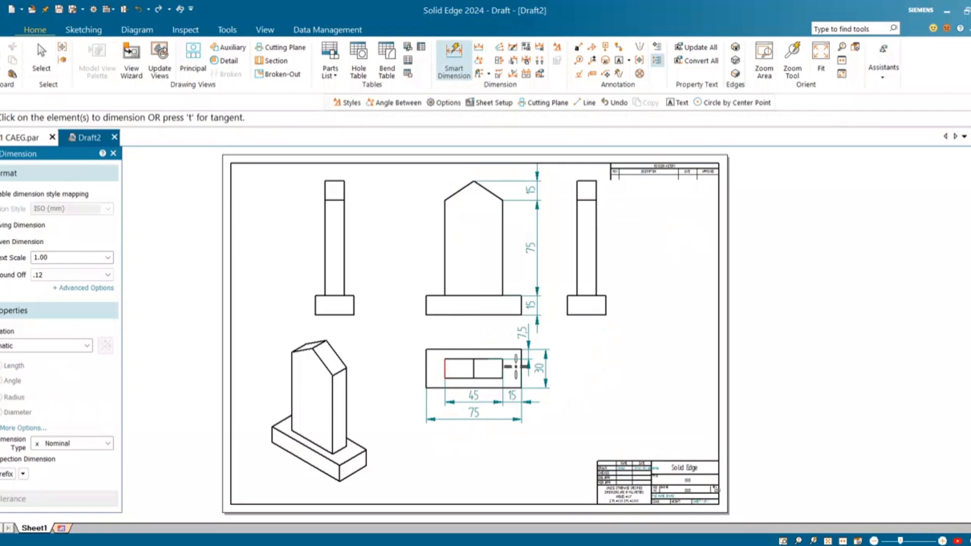
{"action": "left_click", "coordinate": [521, 368]}
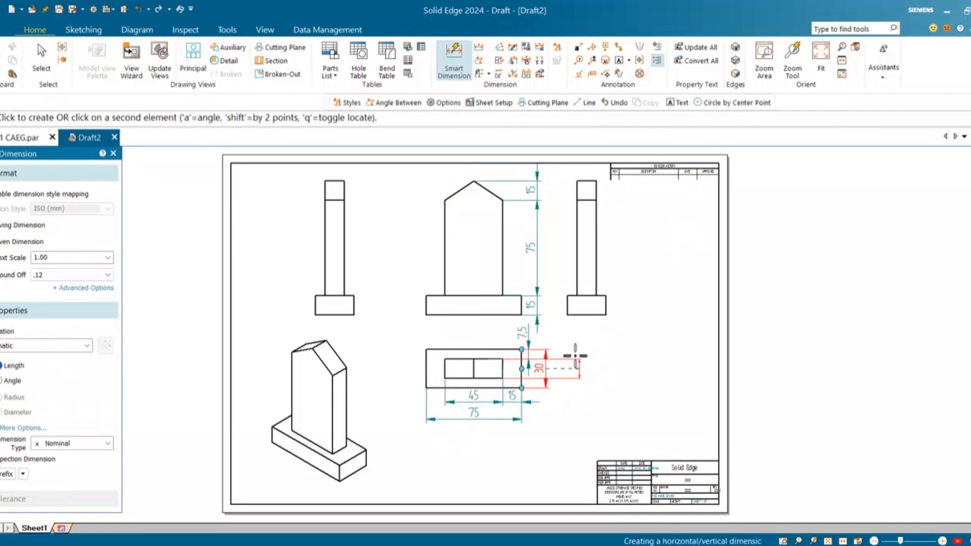
{"action": "left_click", "coordinate": [538, 367]}
{"action": "key", "text": "Escape"}
Dimension the upright's width in the top view, using a text scale of 3.00.
{"action": "left_click", "coordinate": [455, 60]}
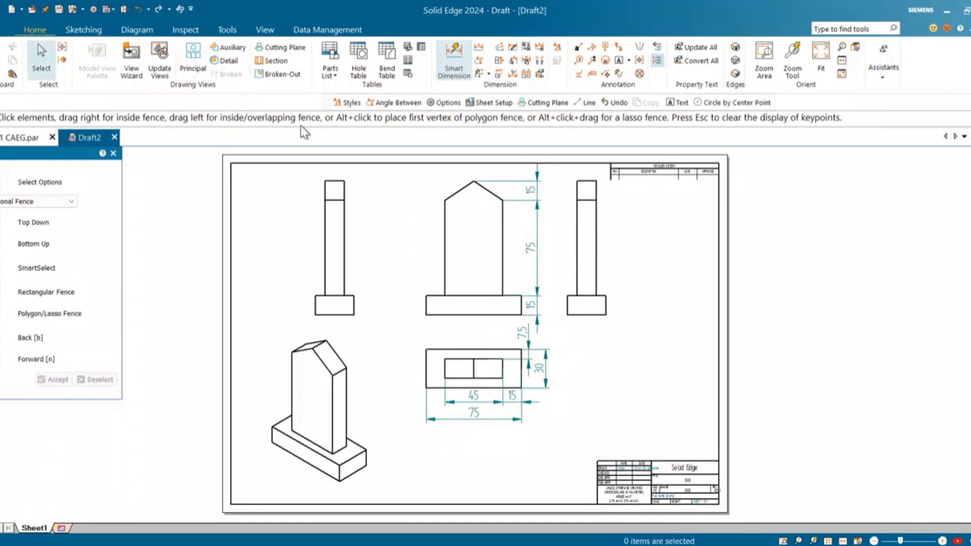
{"action": "left_click", "coordinate": [63, 259]}
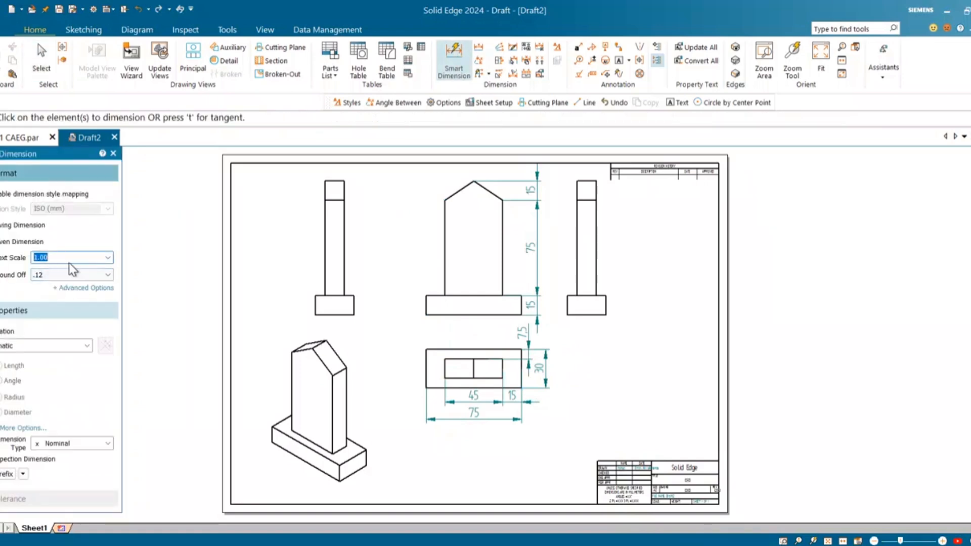
{"action": "left_click", "coordinate": [107, 259]}
{"action": "left_click", "coordinate": [79, 279]}
{"action": "left_click", "coordinate": [522, 368]}
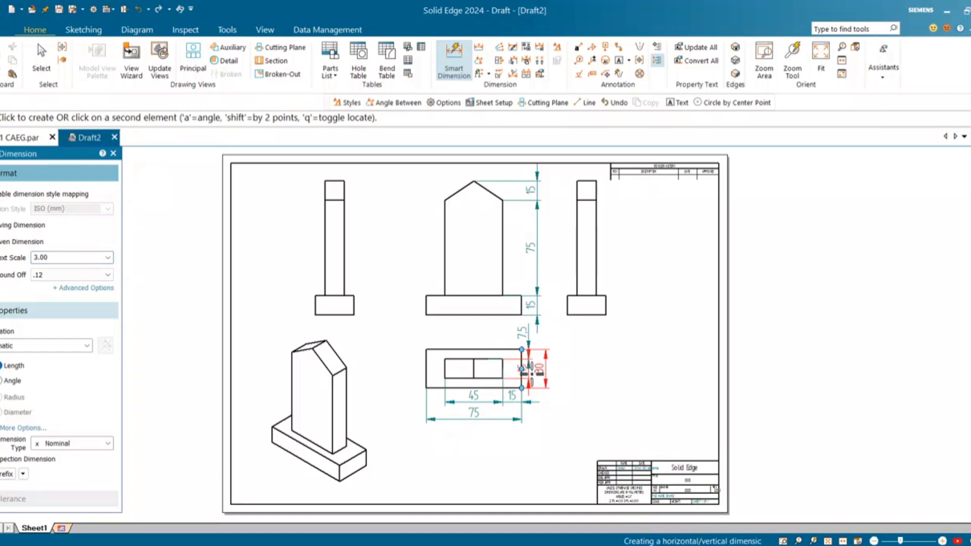
{"action": "left_click", "coordinate": [531, 373]}
{"action": "key", "text": "Escape"}
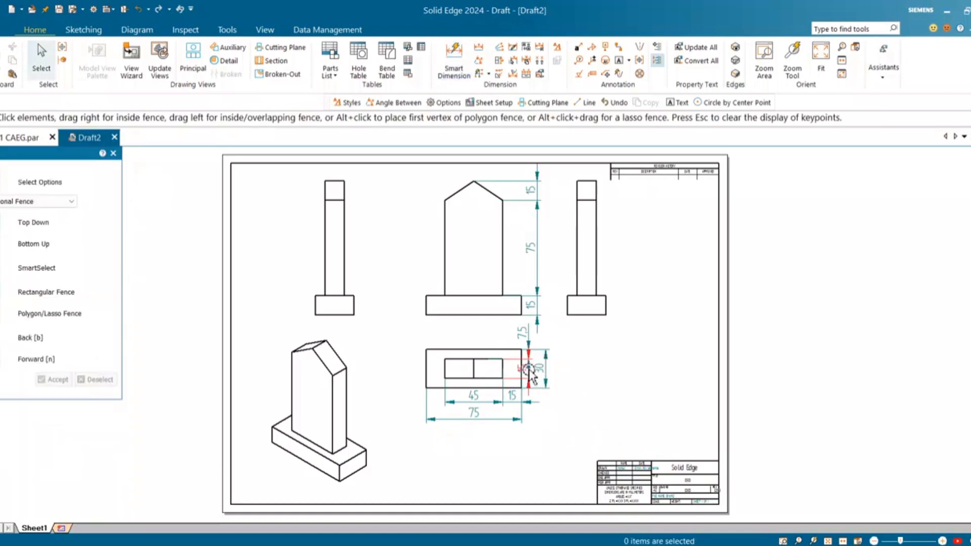
Move the upright-width and overall base-width dimensions farther outward from the top view's right edge, with the overall width outermost.
{"action": "left_click", "coordinate": [529, 387]}
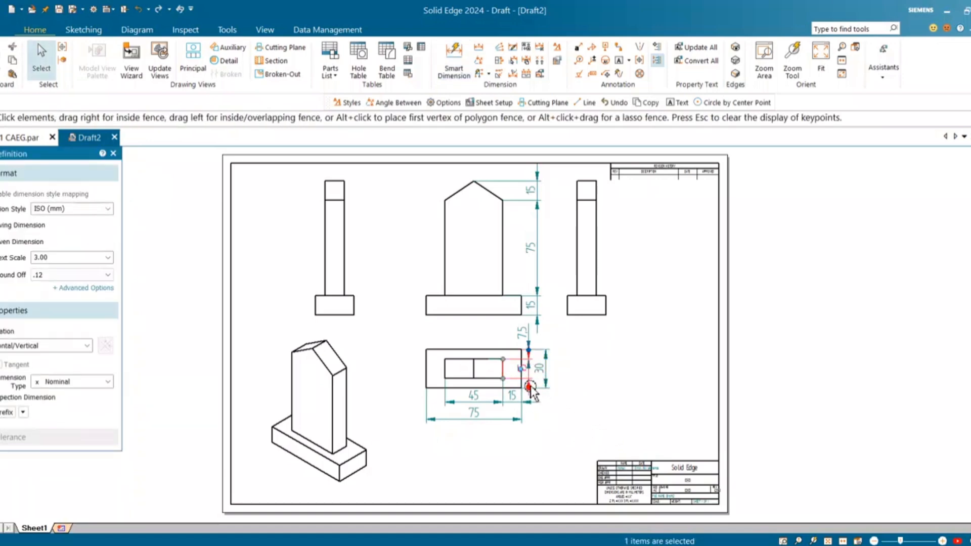
{"action": "left_click_drag", "start_coordinate": [528, 385], "coordinate": [588, 382]}
{"action": "left_click", "coordinate": [578, 403]}
{"action": "left_click", "coordinate": [547, 381]}
{"action": "left_click", "coordinate": [624, 394]}
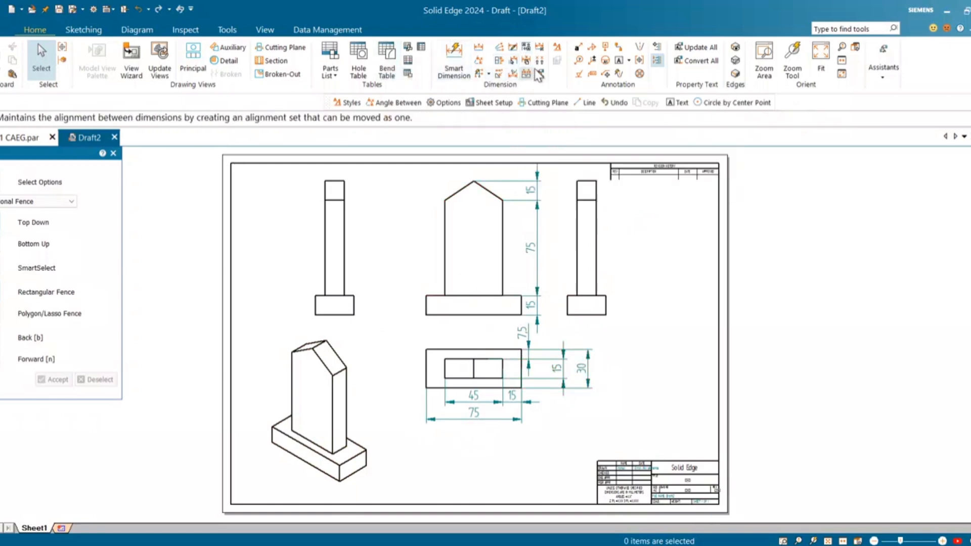
Add the text label "FRONT View" at text scale 3.00 and position it just above and left of the front view's peak.
{"action": "left_click", "coordinate": [619, 61]}
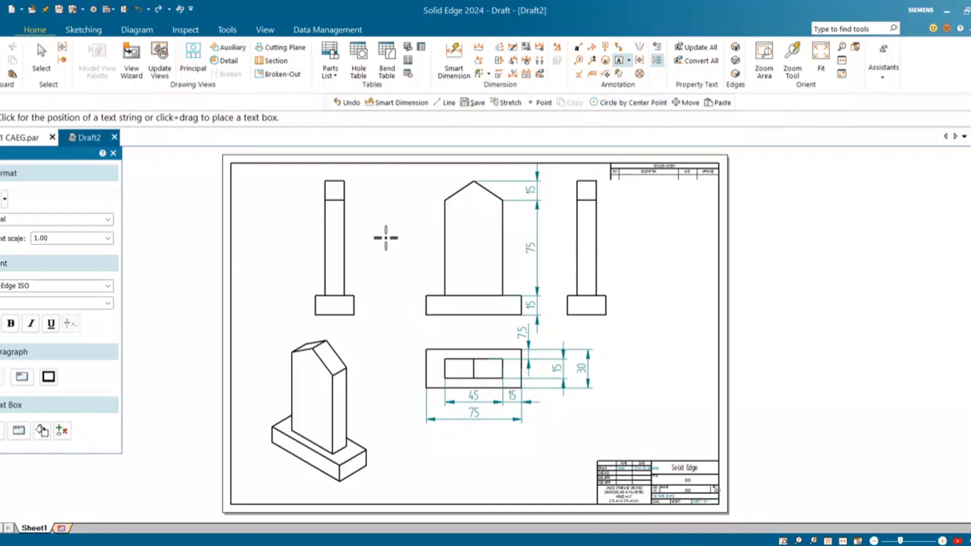
{"action": "left_click", "coordinate": [402, 174]}
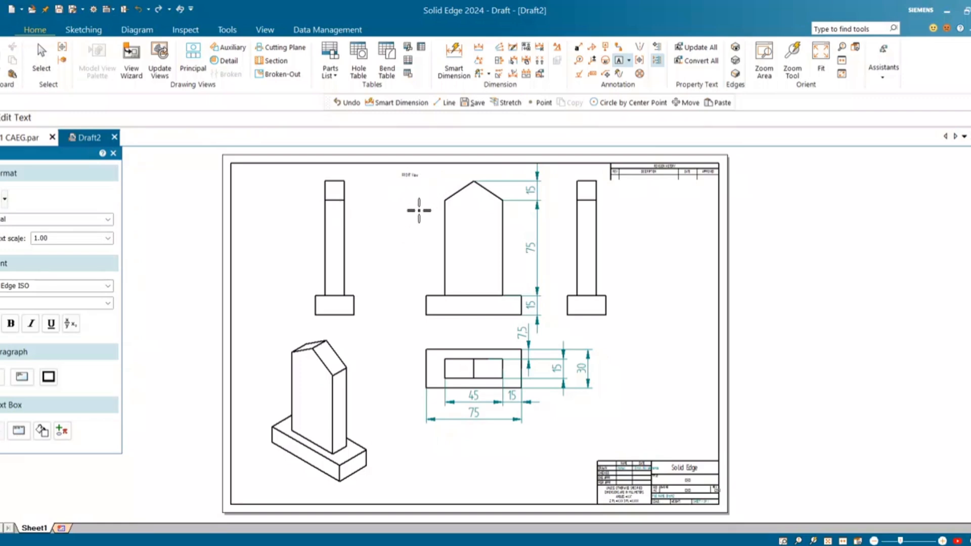
{"action": "key", "text": "Escape"}
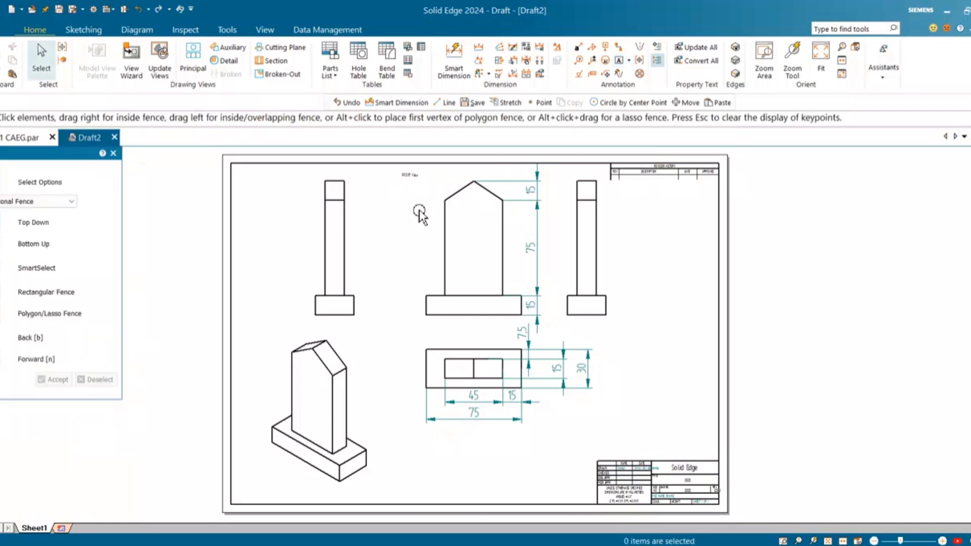
{"action": "left_click", "coordinate": [410, 176]}
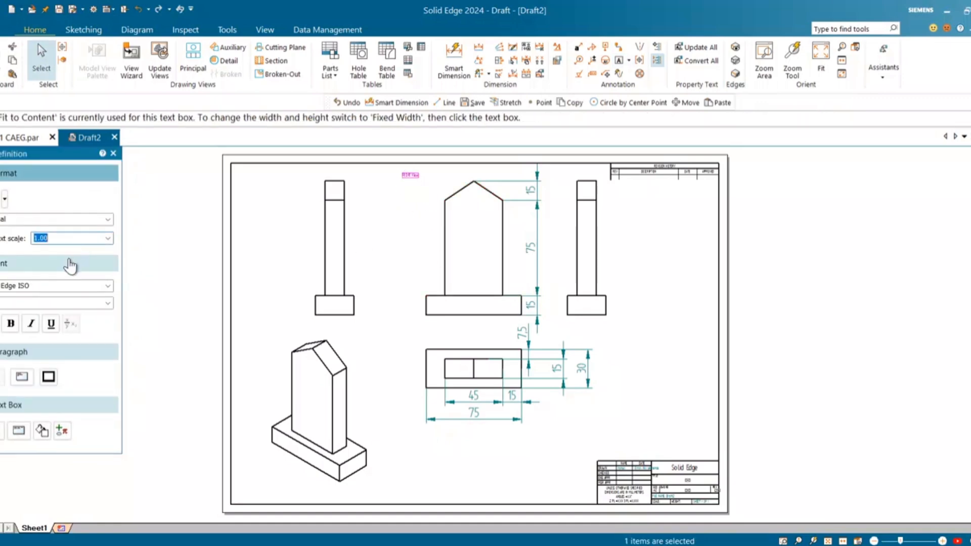
{"action": "left_click", "coordinate": [108, 239]}
{"action": "left_click", "coordinate": [413, 215]}
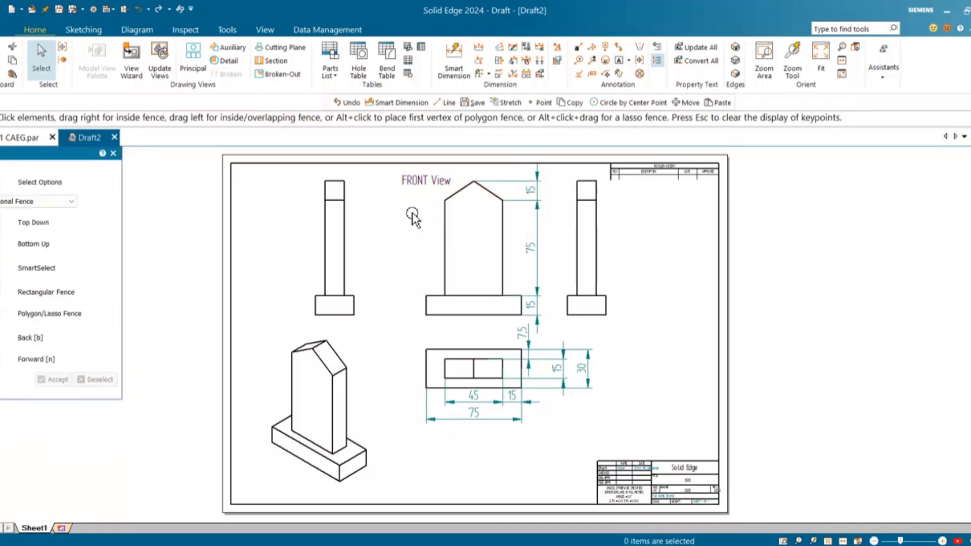
{"action": "double_click", "coordinate": [422, 181]}
{"action": "left_click_drag", "start_coordinate": [436, 172], "coordinate": [433, 167]}
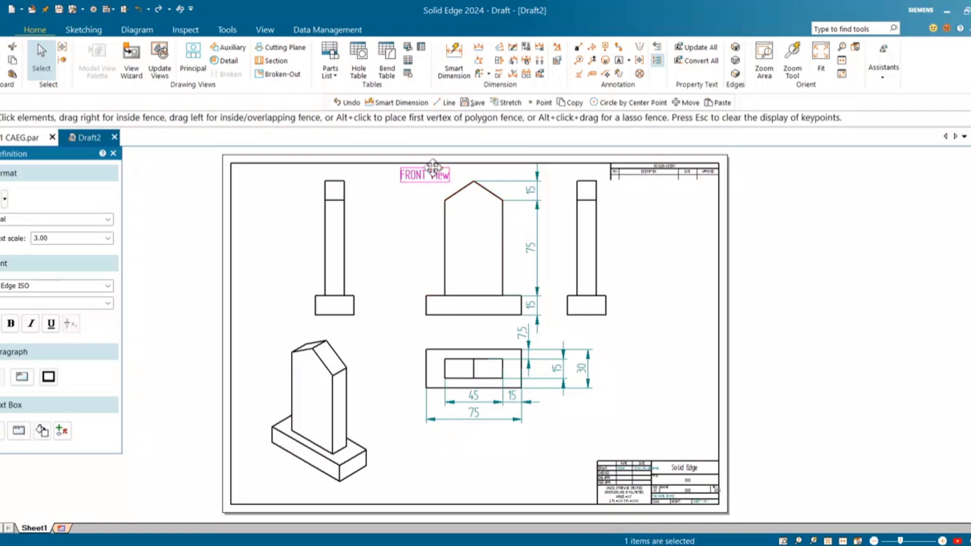
Place a copy of the "FRONT View" label to the right of the right side view's base.
{"action": "key", "text": "ctrl+c"}
{"action": "key", "text": "ctrl+v"}
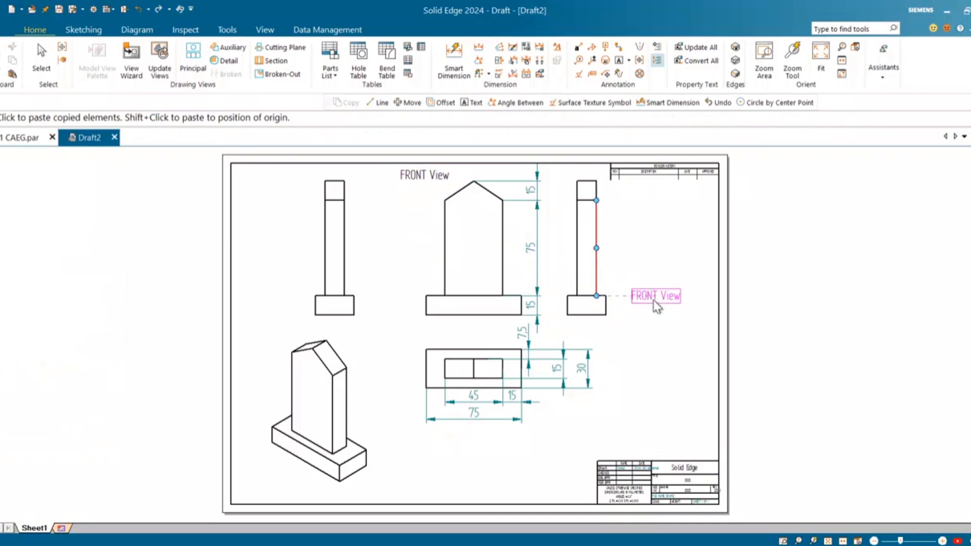
{"action": "left_click", "coordinate": [657, 297]}
{"action": "key", "text": "Escape"}
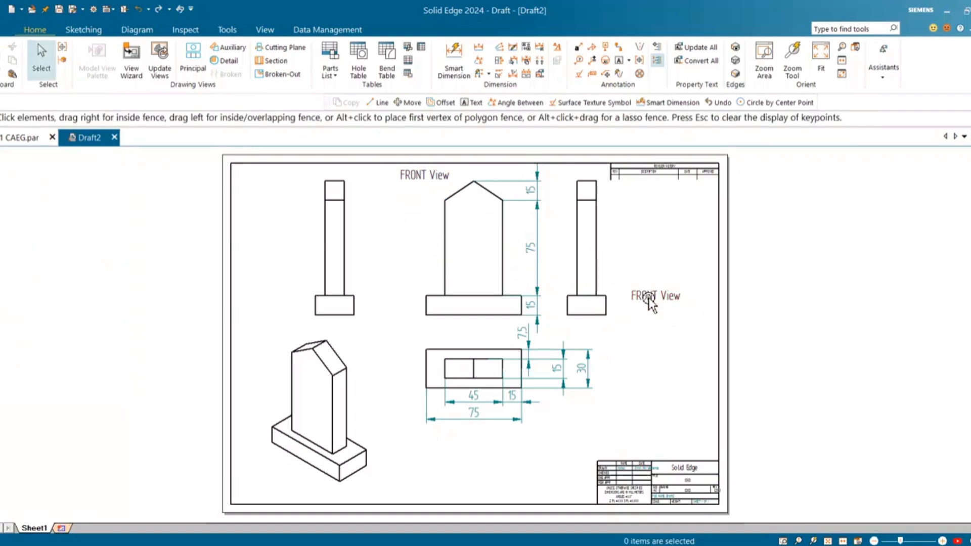
Change the copied label beside the right side view to read "RIGHT Side View".
{"action": "double_click", "coordinate": [642, 296]}
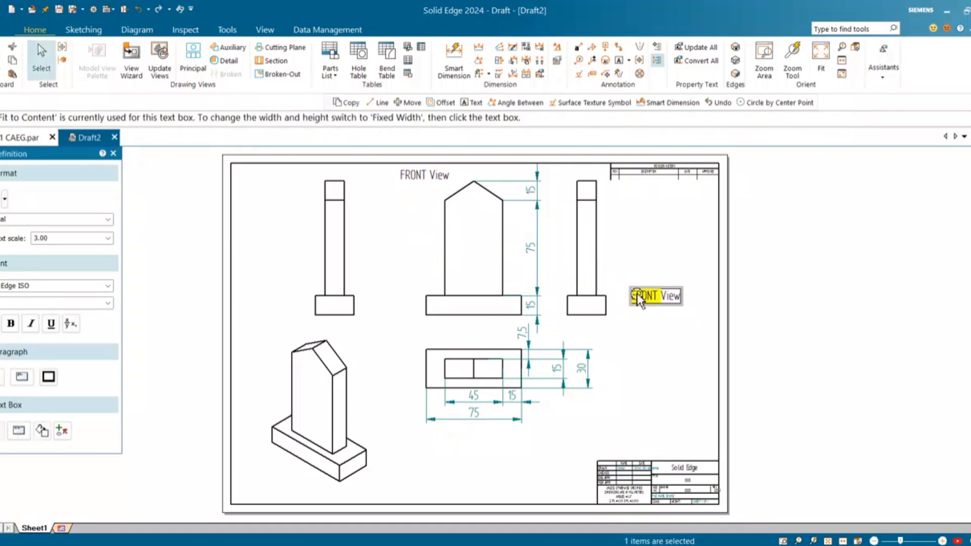
{"action": "type", "text": "New"}
{"action": "type", "text": "RIGHT"}
{"action": "type", "text": "Side V"}
{"action": "type", "text": "iew"}
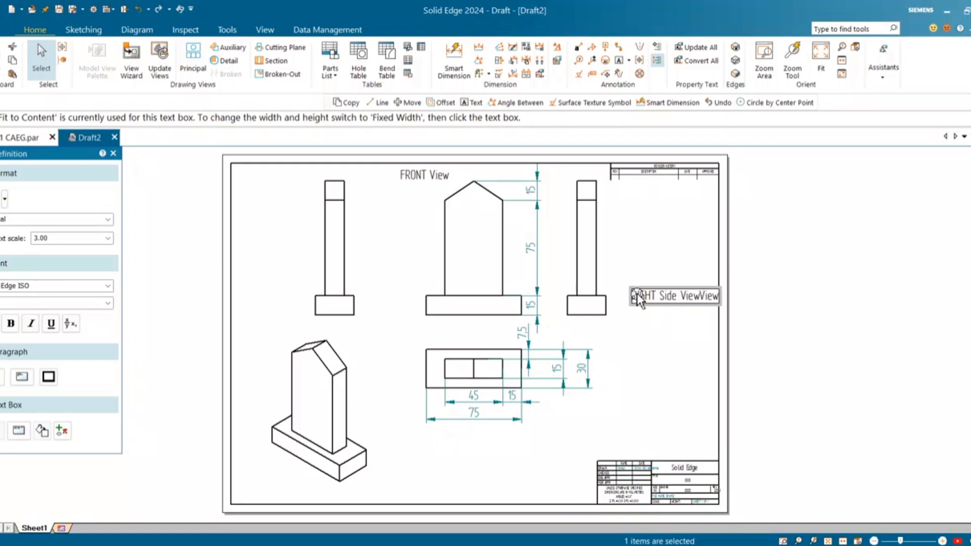
{"action": "key", "text": "Delete"}
{"action": "key", "text": "Delete"}
{"action": "key", "text": "Delete"}
{"action": "key", "text": "Delete"}
{"action": "left_click", "coordinate": [670, 363]}
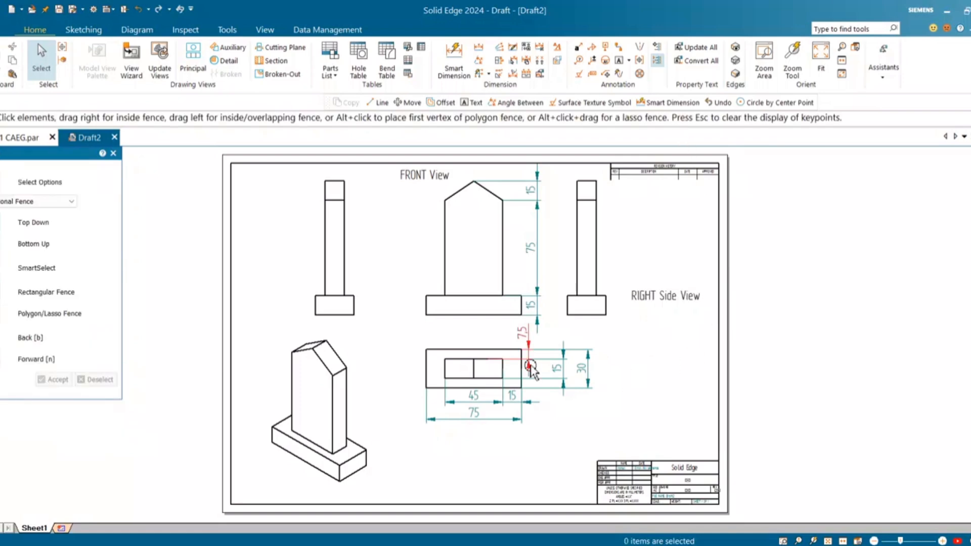
Place another copy of the "FRONT View" label below the top view and change its text to "Top View".
{"action": "key", "text": "ctrl+v"}
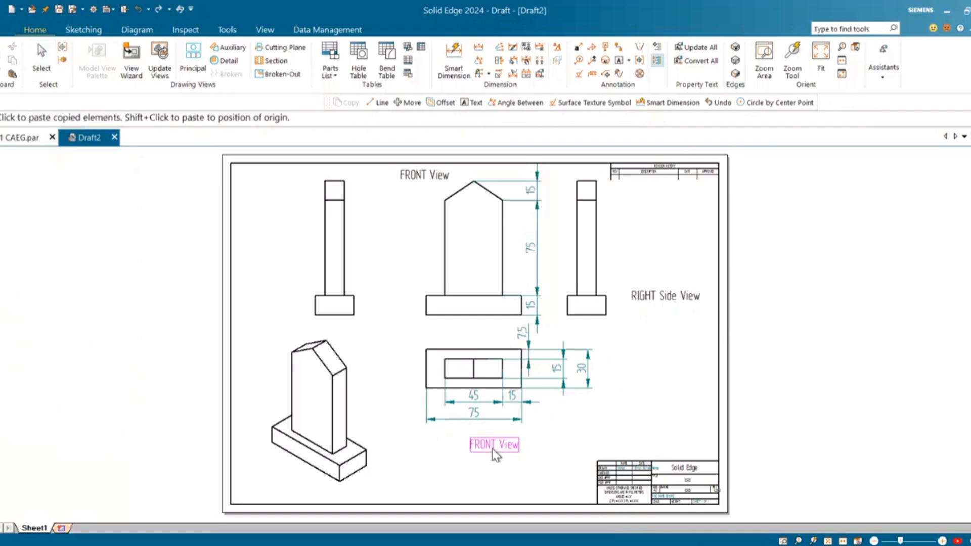
{"action": "left_click", "coordinate": [485, 451]}
{"action": "key", "text": "Escape"}
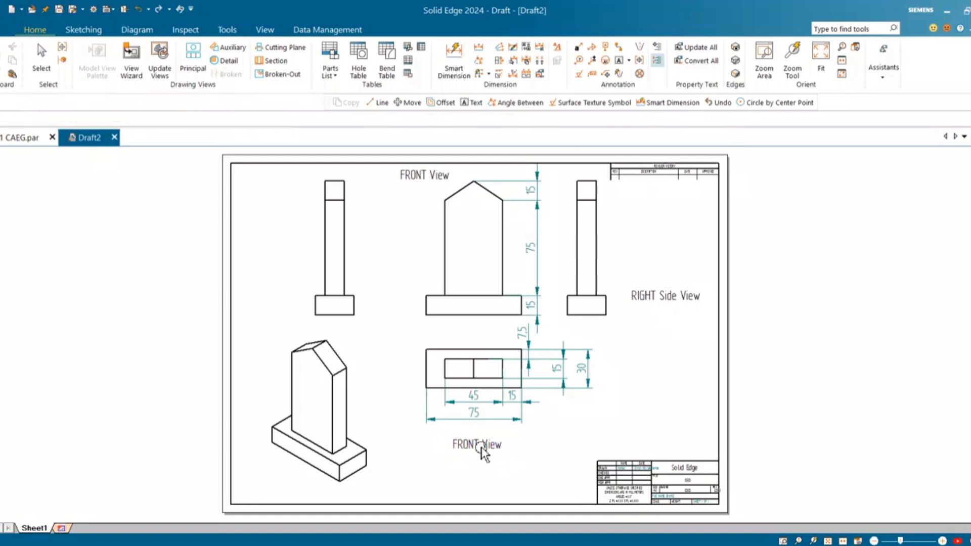
{"action": "double_click", "coordinate": [476, 445]}
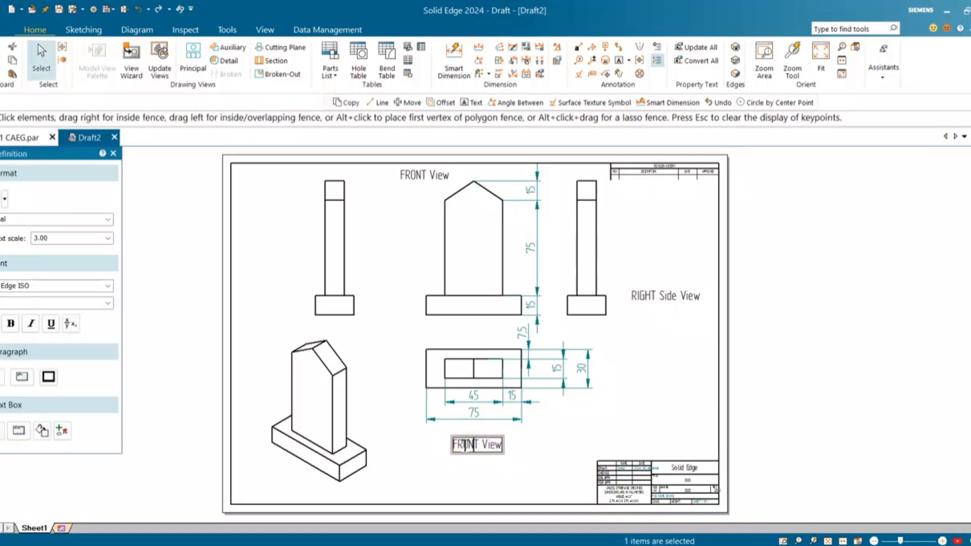
{"action": "double_click", "coordinate": [465, 445]}
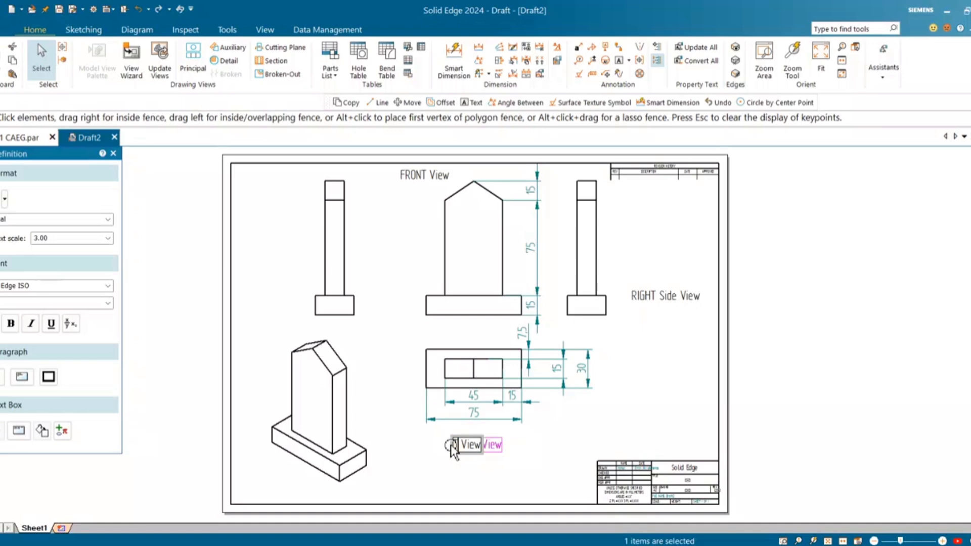
{"action": "type", "text": "Top"}
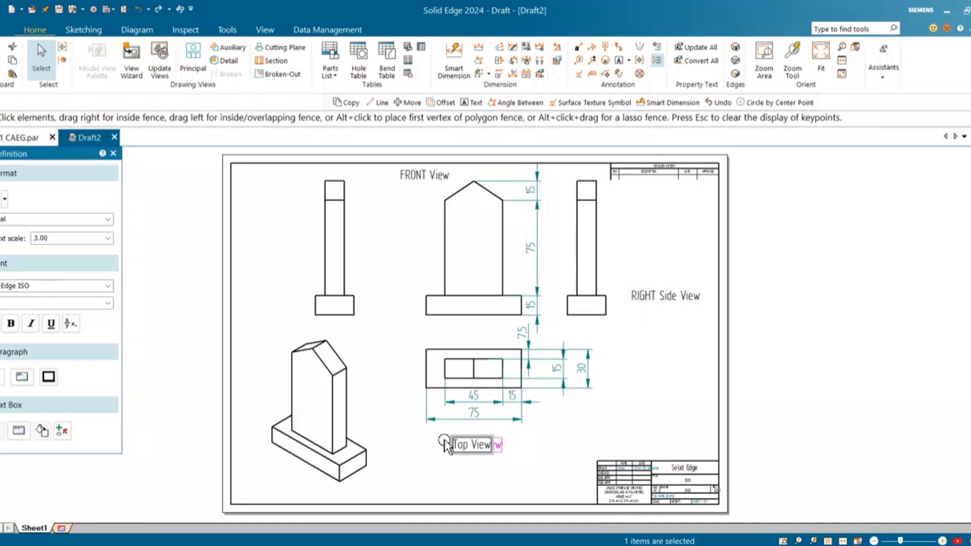
{"action": "left_click", "coordinate": [557, 435]}
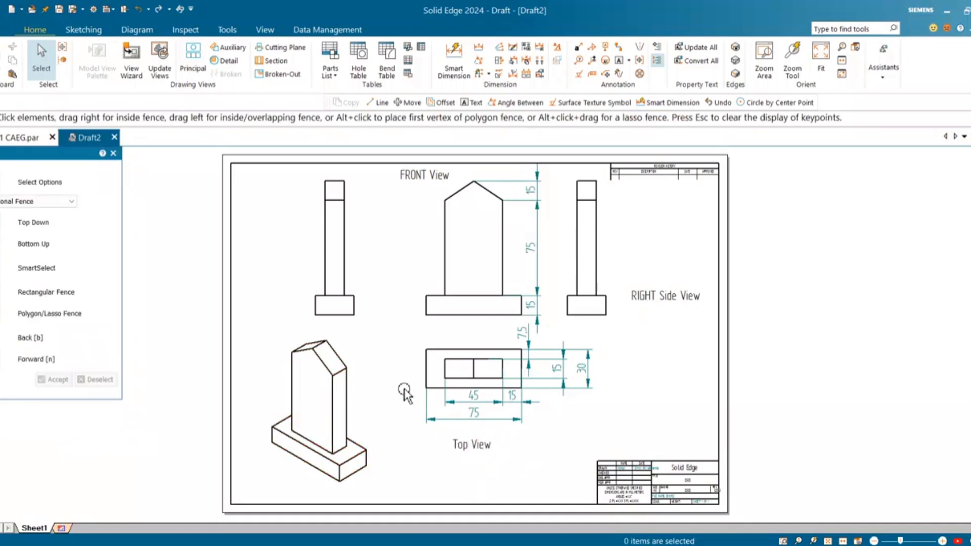
Copy the "RIGHT Side View" label to just below the left side view and change its text to "Left Side View".
{"action": "left_click", "coordinate": [675, 288]}
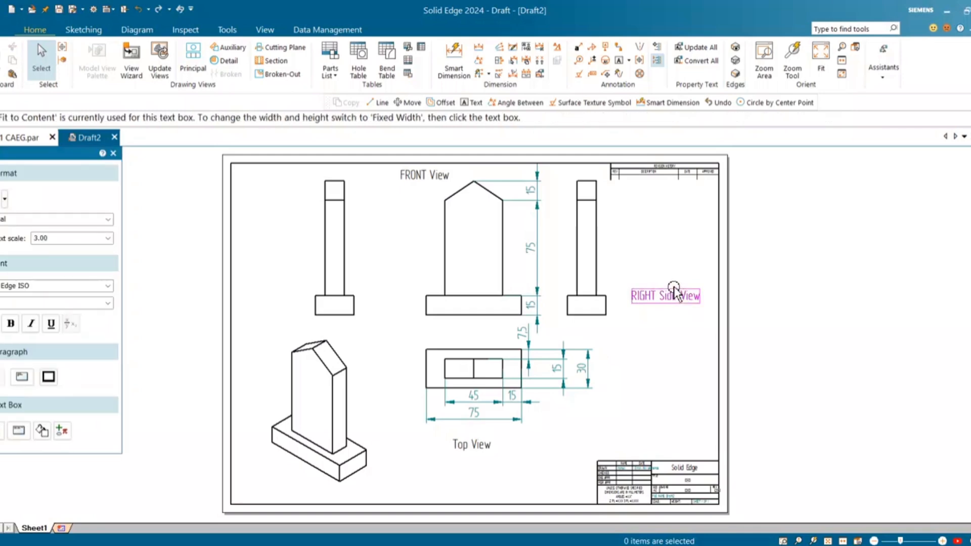
{"action": "key", "text": "ctrl+c"}
{"action": "key", "text": "ctrl+v"}
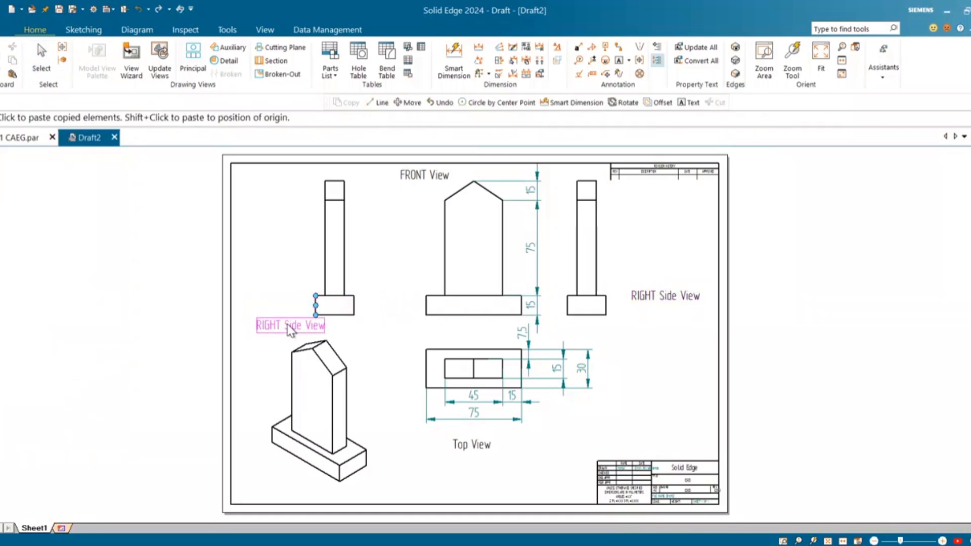
{"action": "left_click", "coordinate": [281, 332]}
{"action": "double_click", "coordinate": [278, 327]}
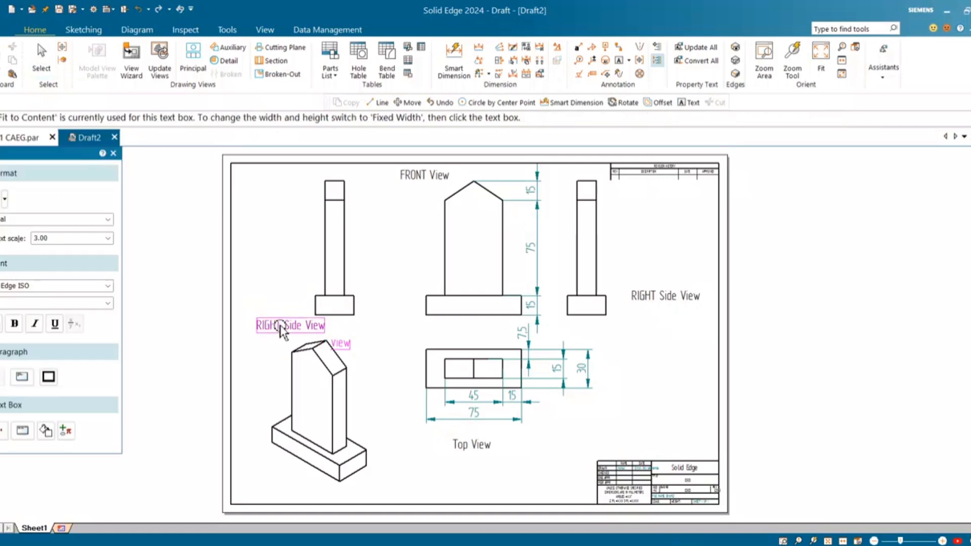
{"action": "key", "text": "BackSpace"}
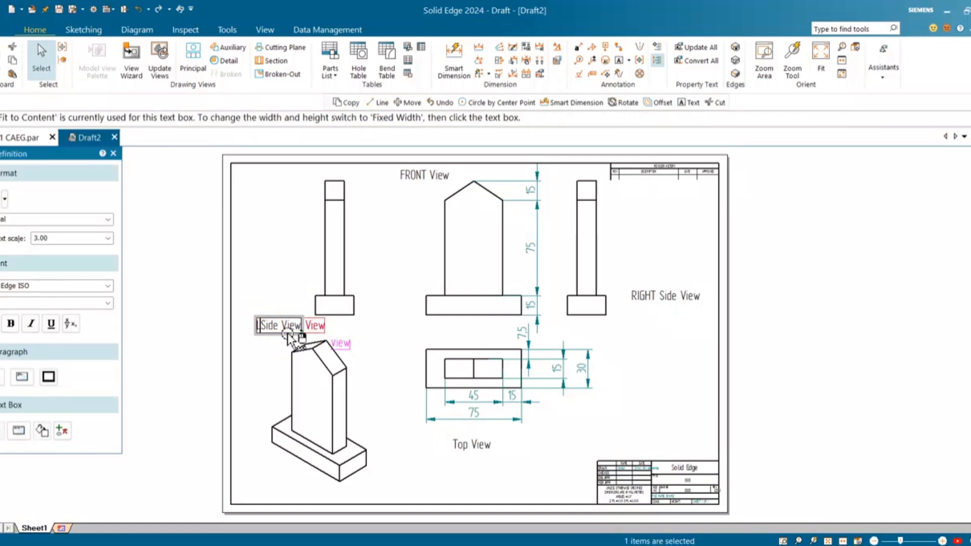
{"action": "type", "text": "Left"}
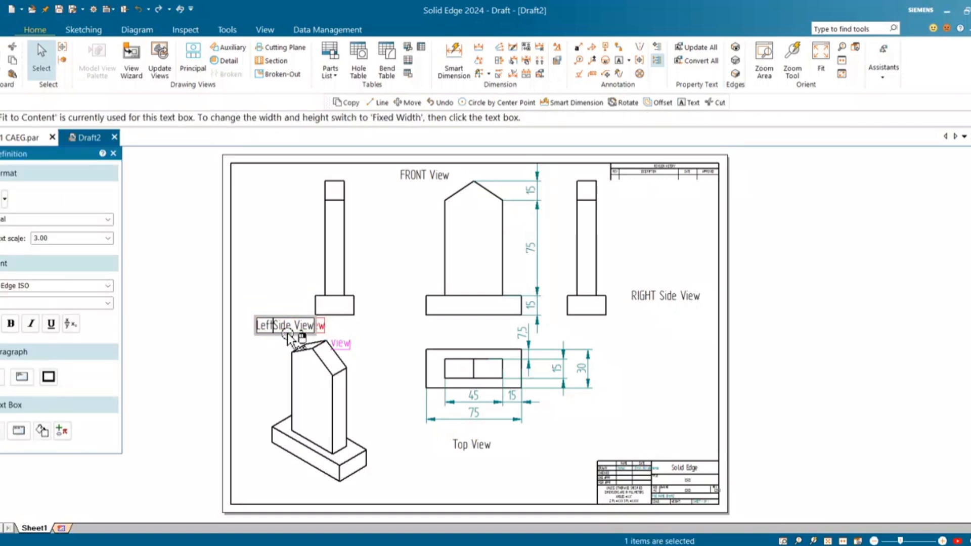
{"action": "left_click", "coordinate": [377, 338]}
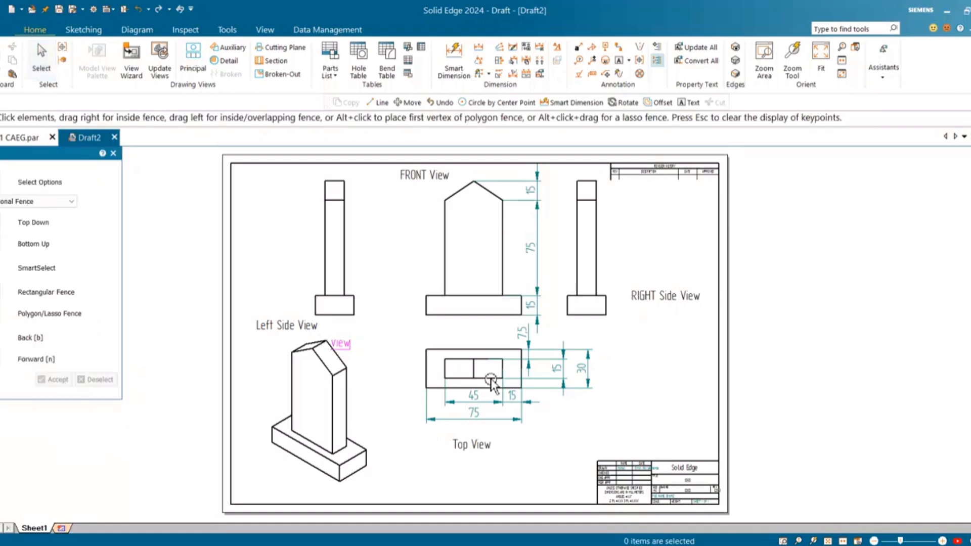